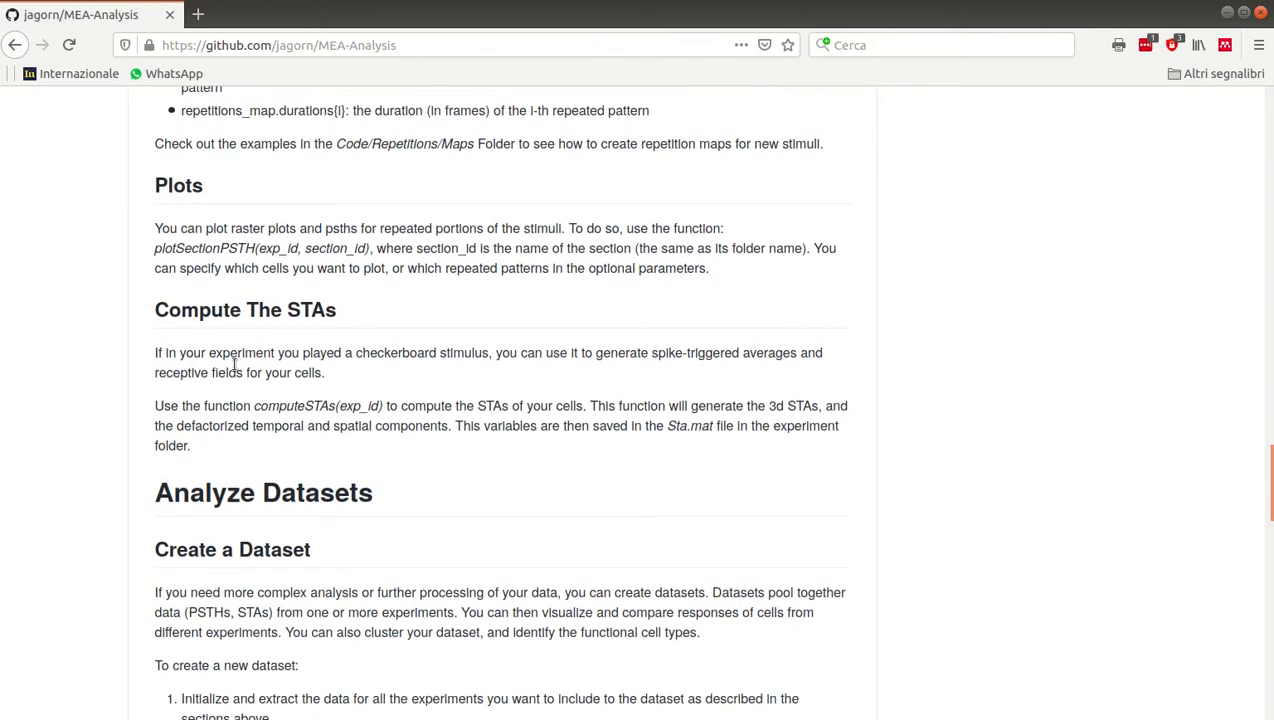
Copy computeSTAs(exp_id) from the README's Compute The STAs section into the MATLAB Command Window prompt
left_click_drag(255, 406, 386, 406)
key("ctrl+c")
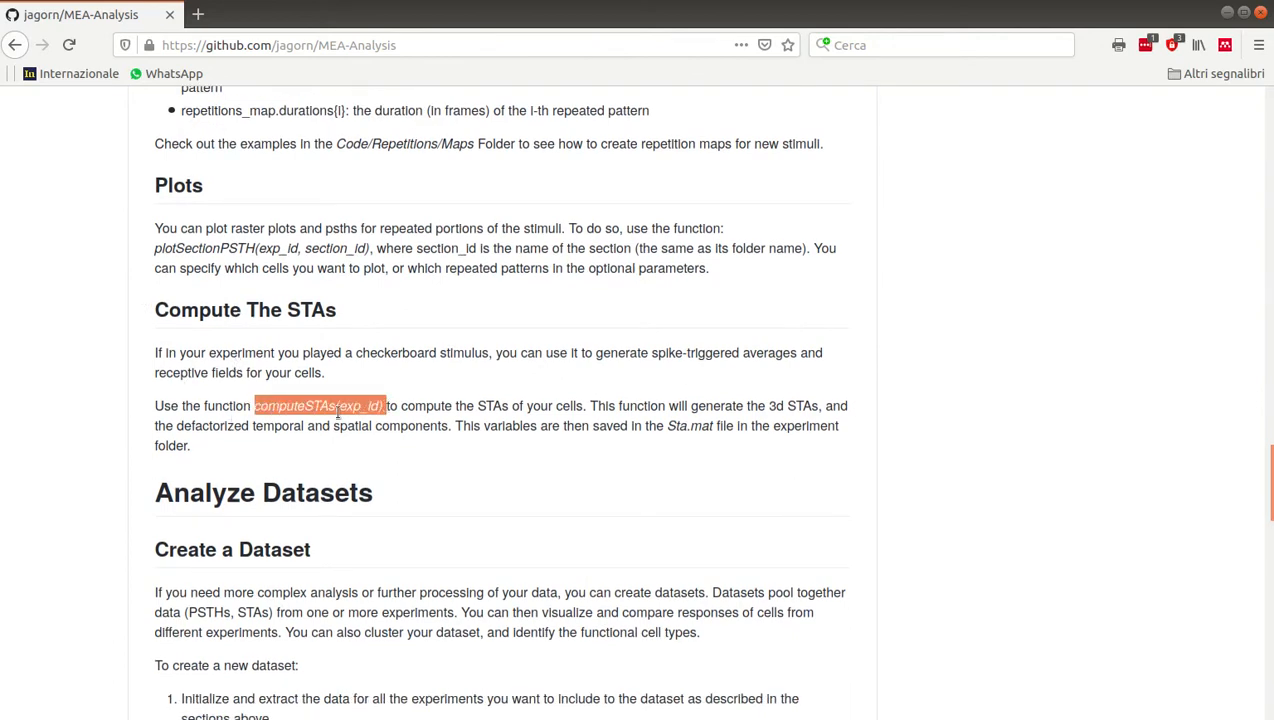
left_click(5, 453)
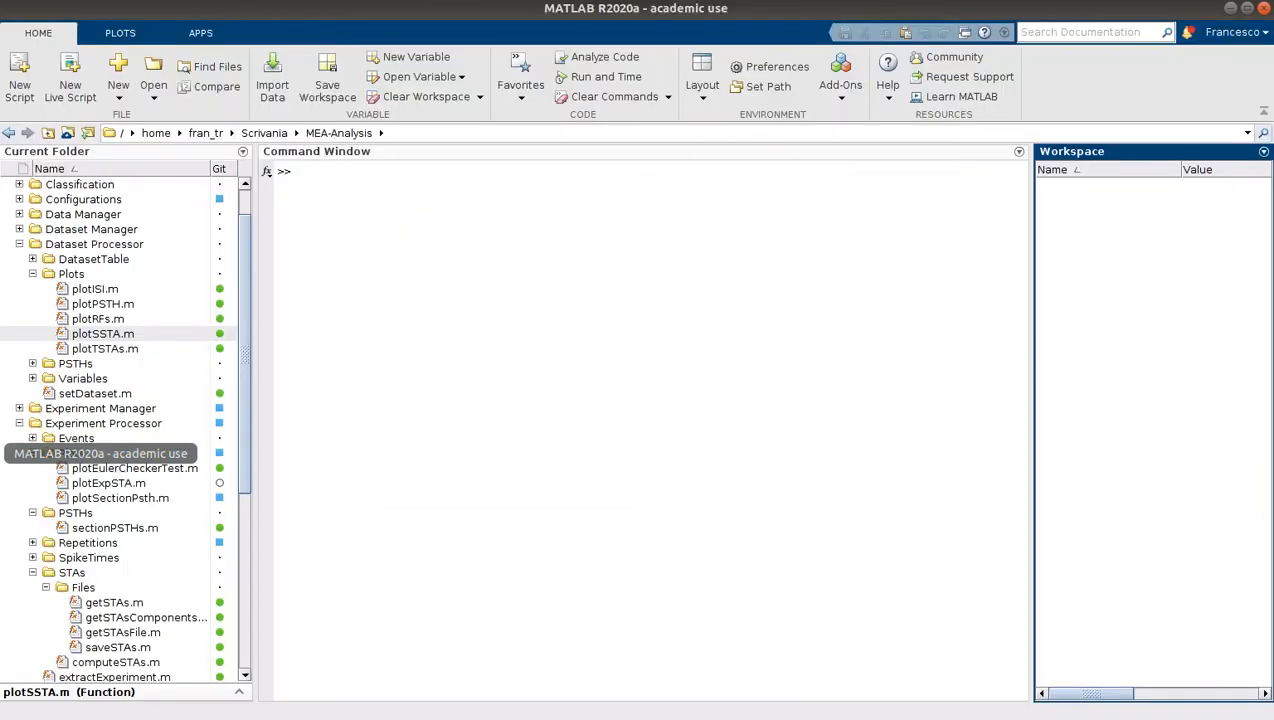
left_click(492, 271)
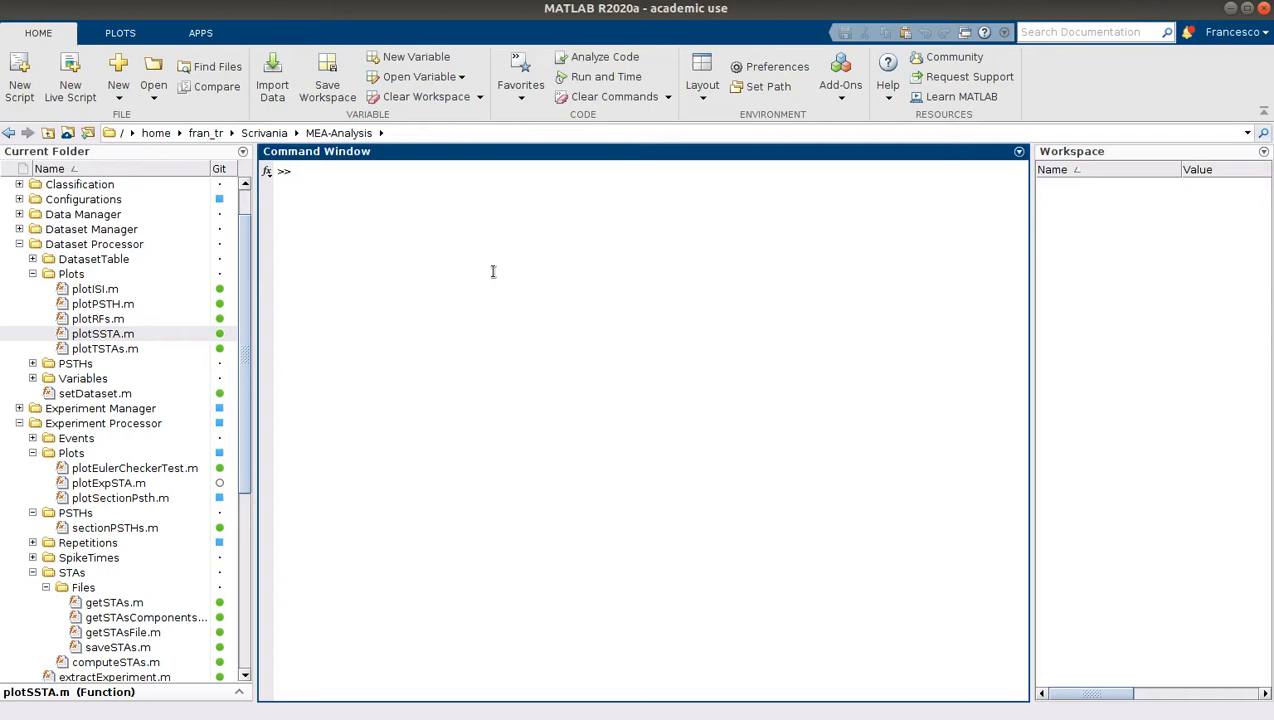
type("list")
key("BackSpace")
key("BackSpace")
key("BackSpace")
key("BackSpace")
key("ctrl+v")
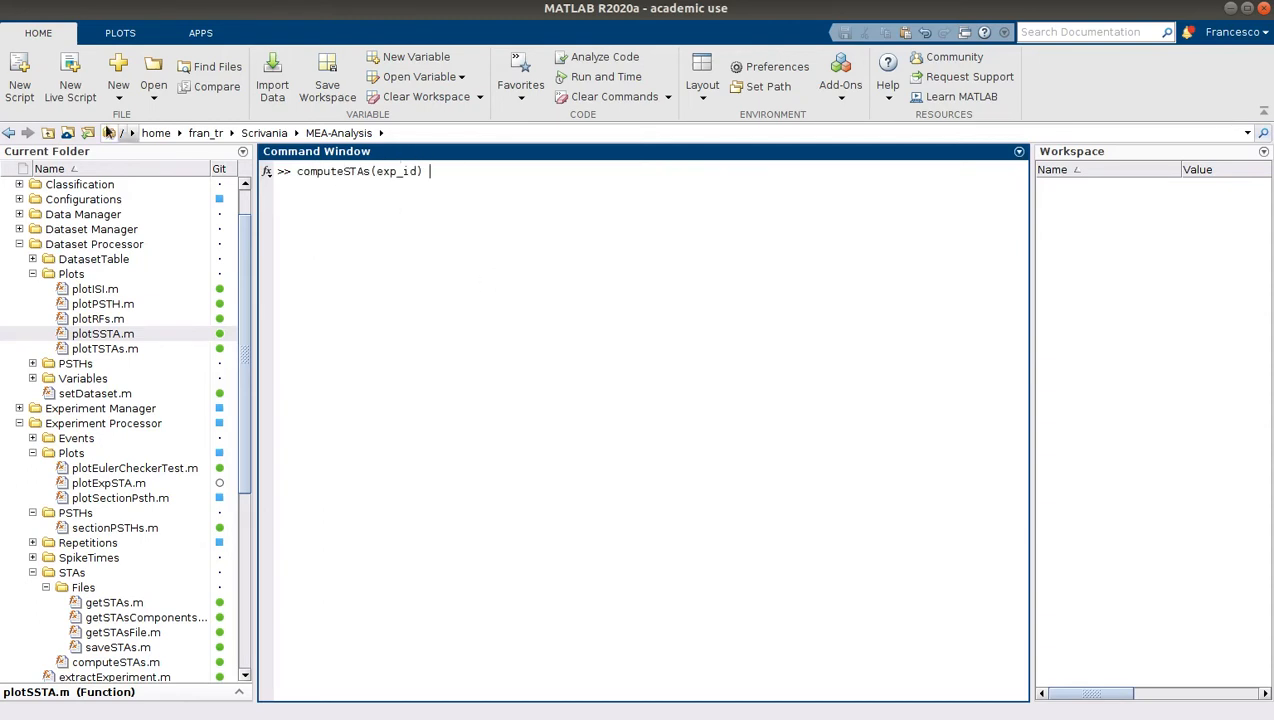
Switch to the file manager and look up the experiment folder TEST inside Home/Data, then return to MATLAB
key("alt+Tab")
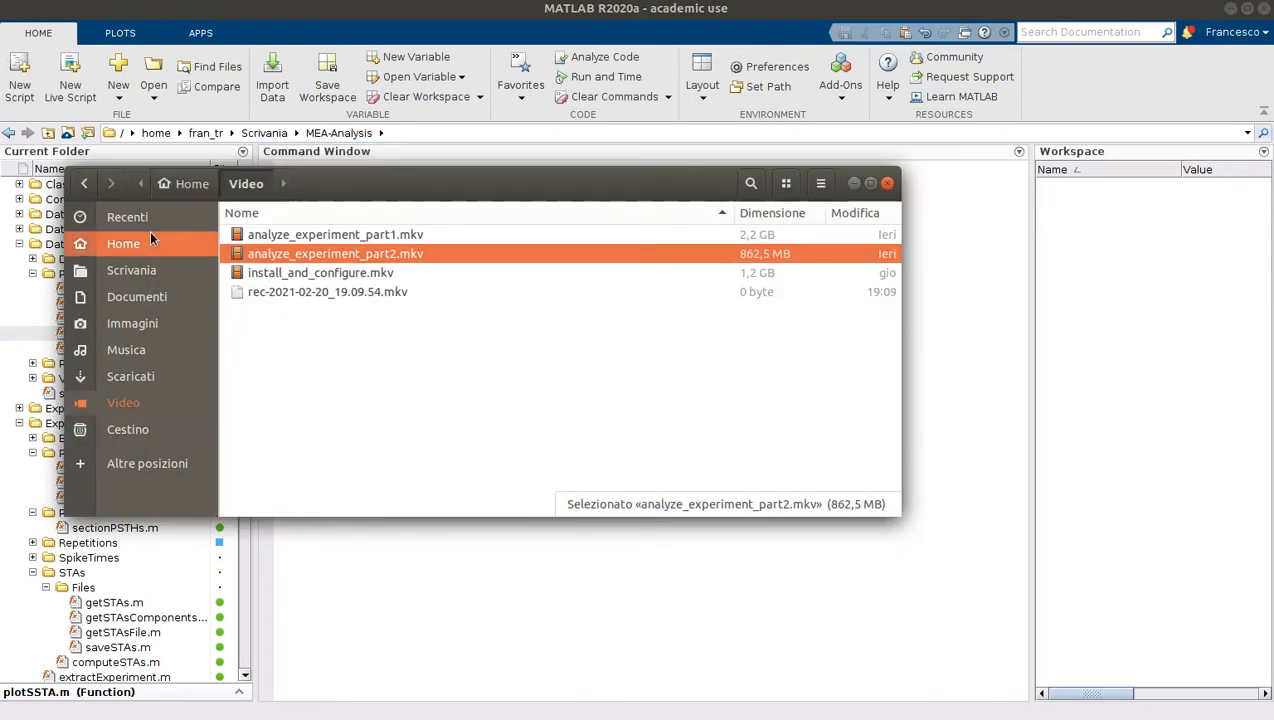
left_click(80, 240)
scroll(338, 235, "up", 5)
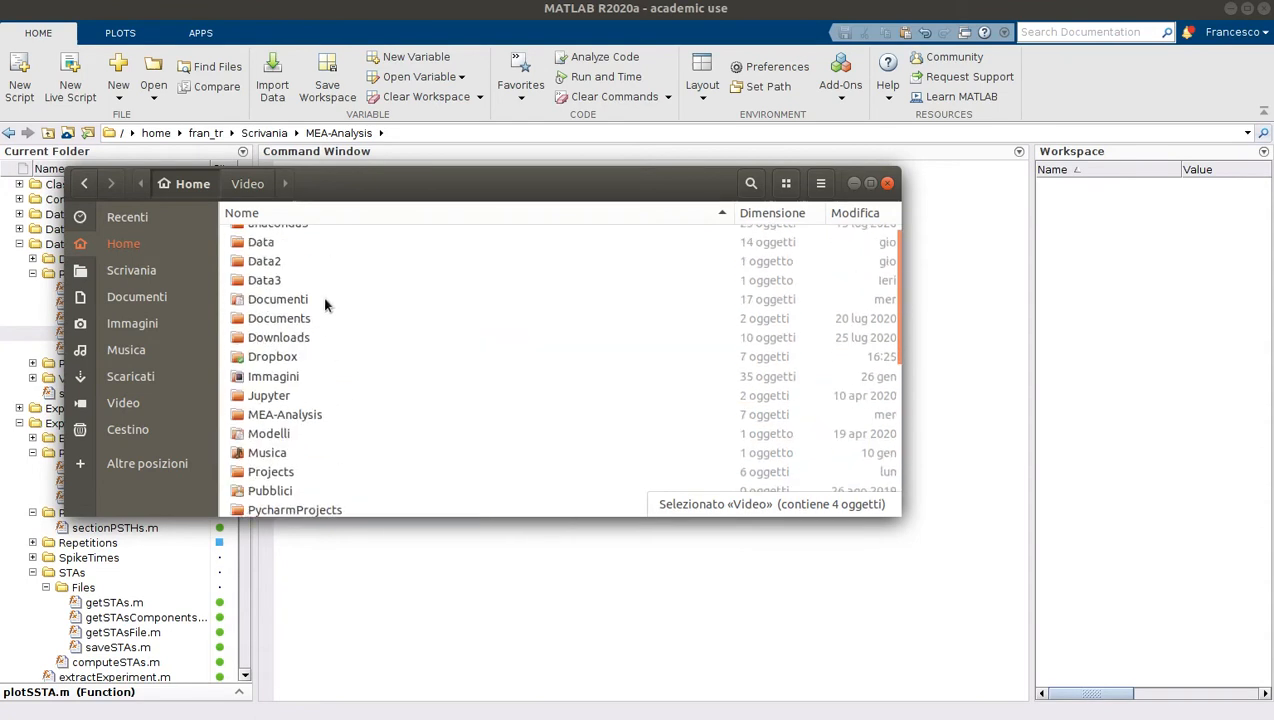
double_click(268, 243)
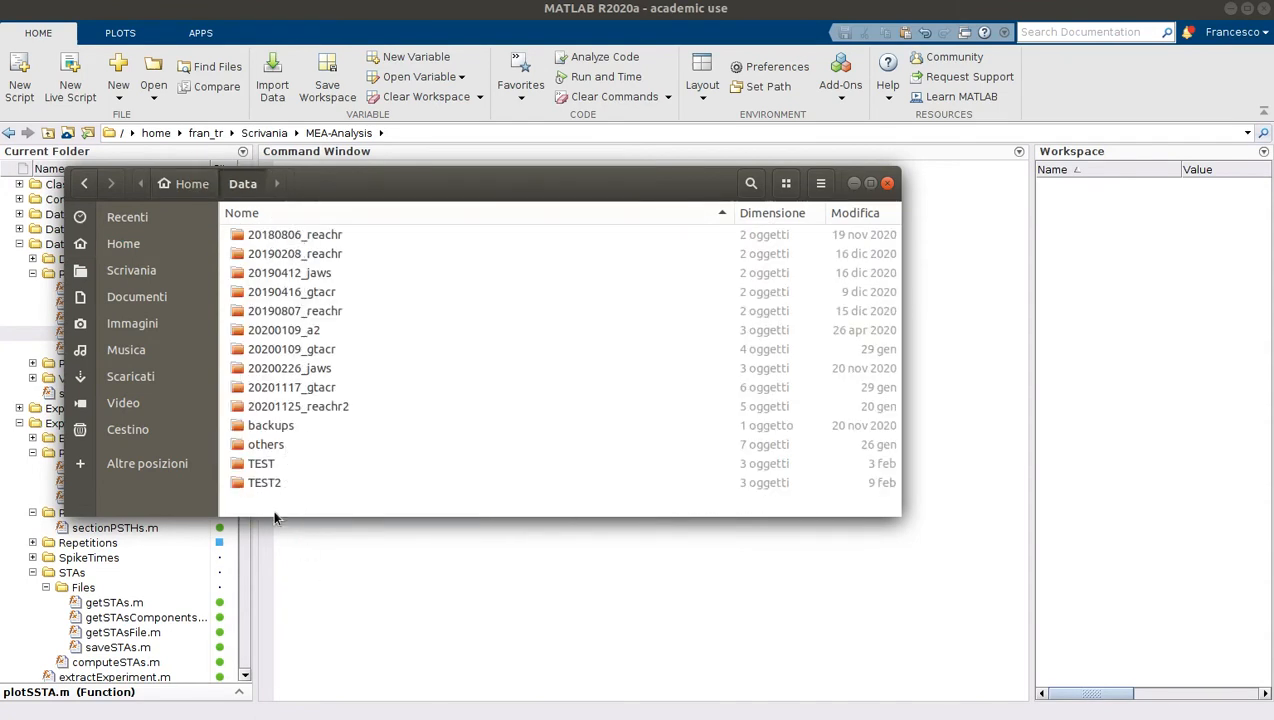
left_click(262, 464)
double_click(262, 463)
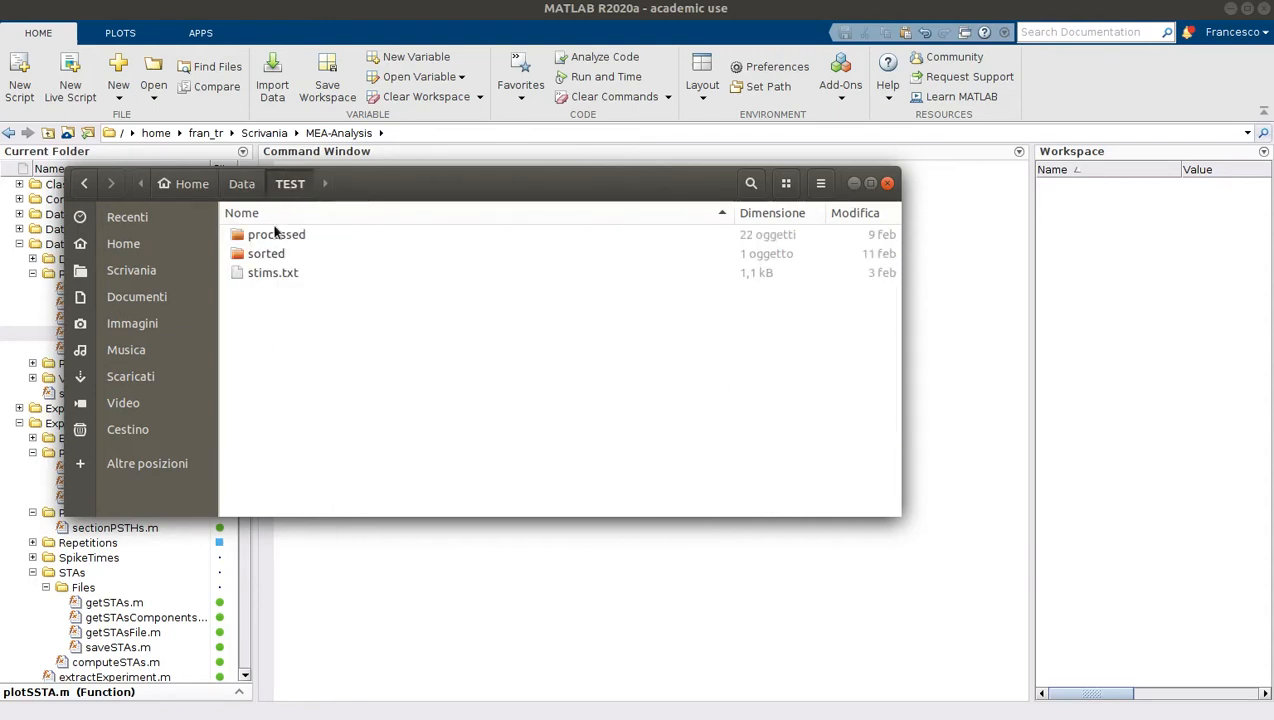
left_click(430, 625)
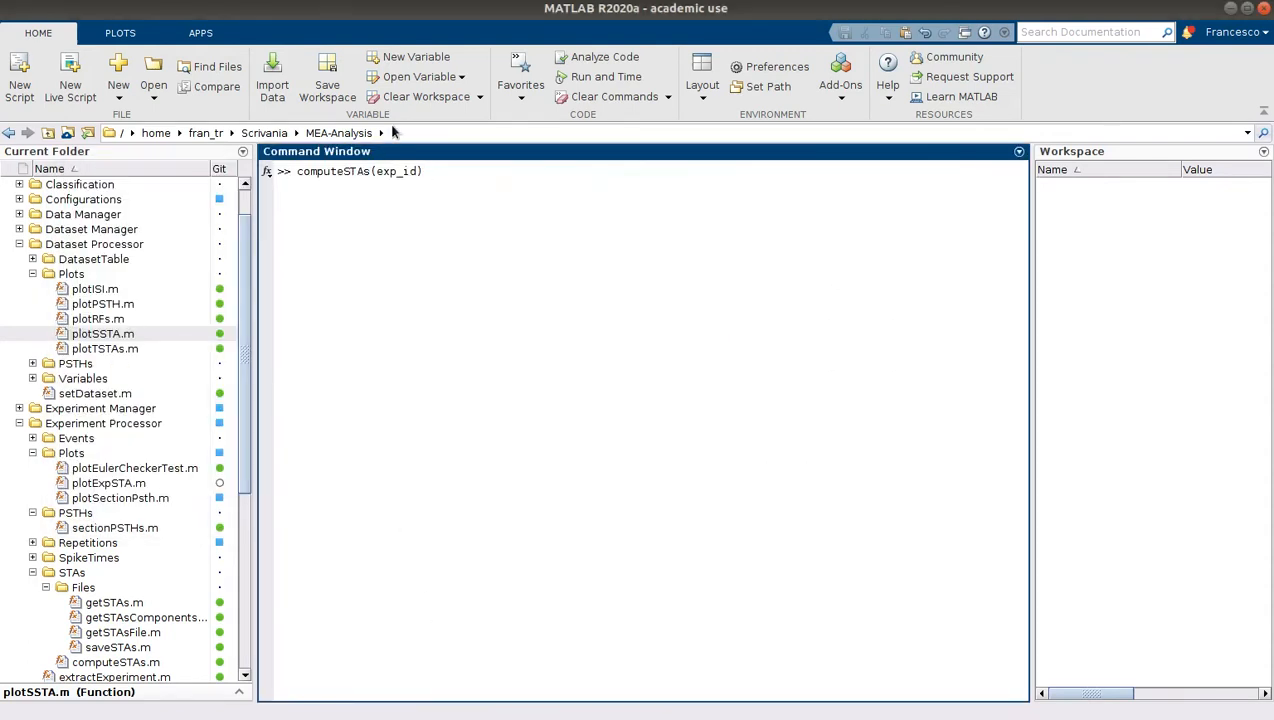
Replace the exp_id argument of the computeSTAs call with 'TEST'
double_click(386, 172)
type("'TEST'")
key("Return")
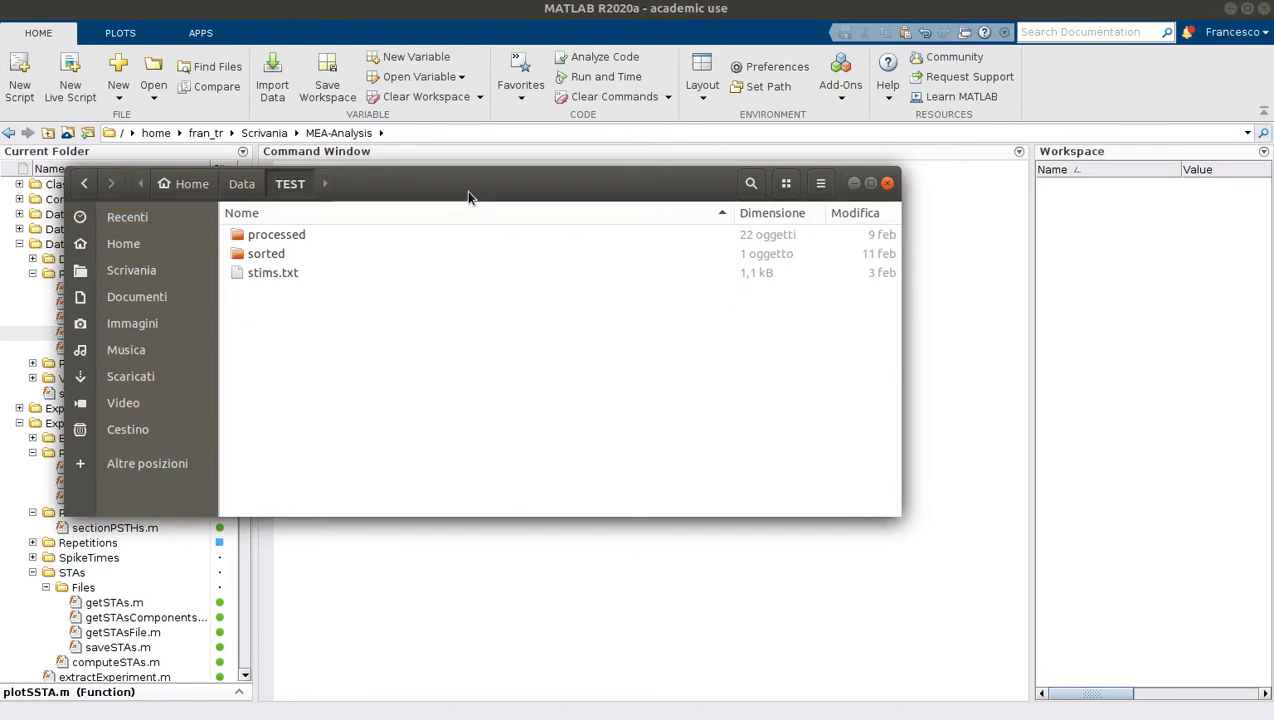
Enlarge the file manager window and open config.txt from the TEST experiment's processed/1-checkerboard folder
left_click_drag(466, 190, 664, 273)
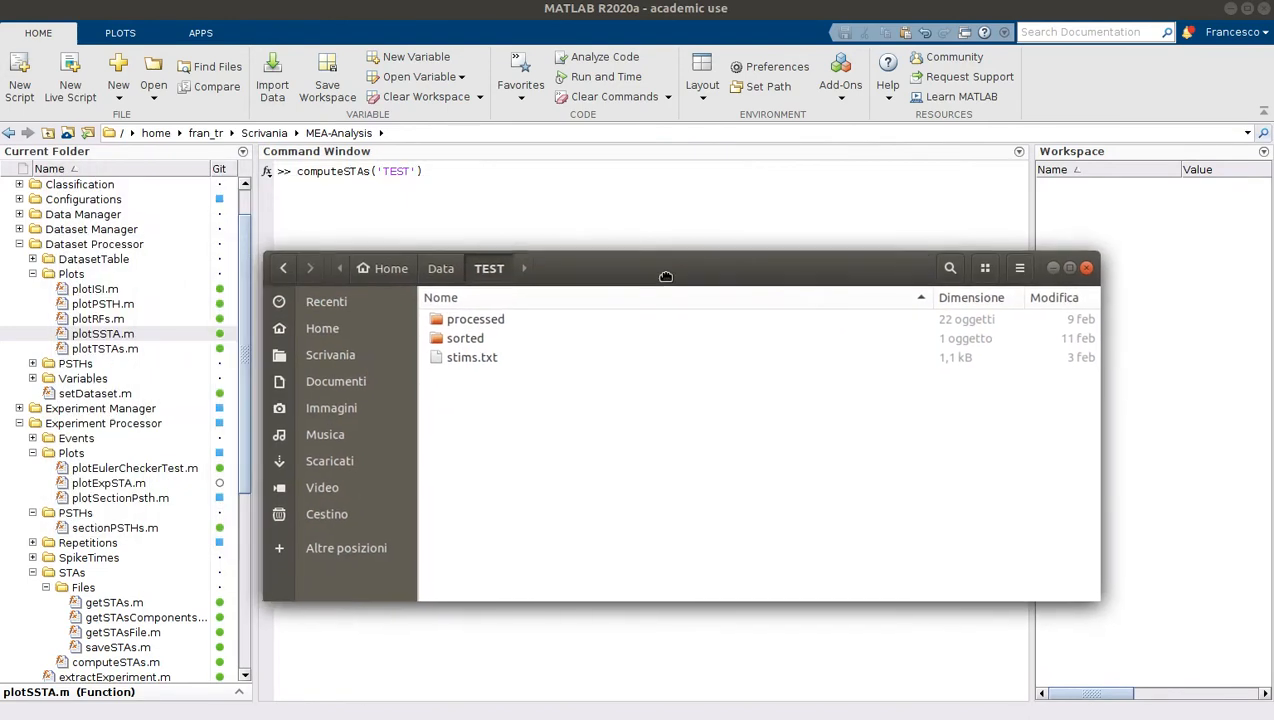
left_click(493, 326)
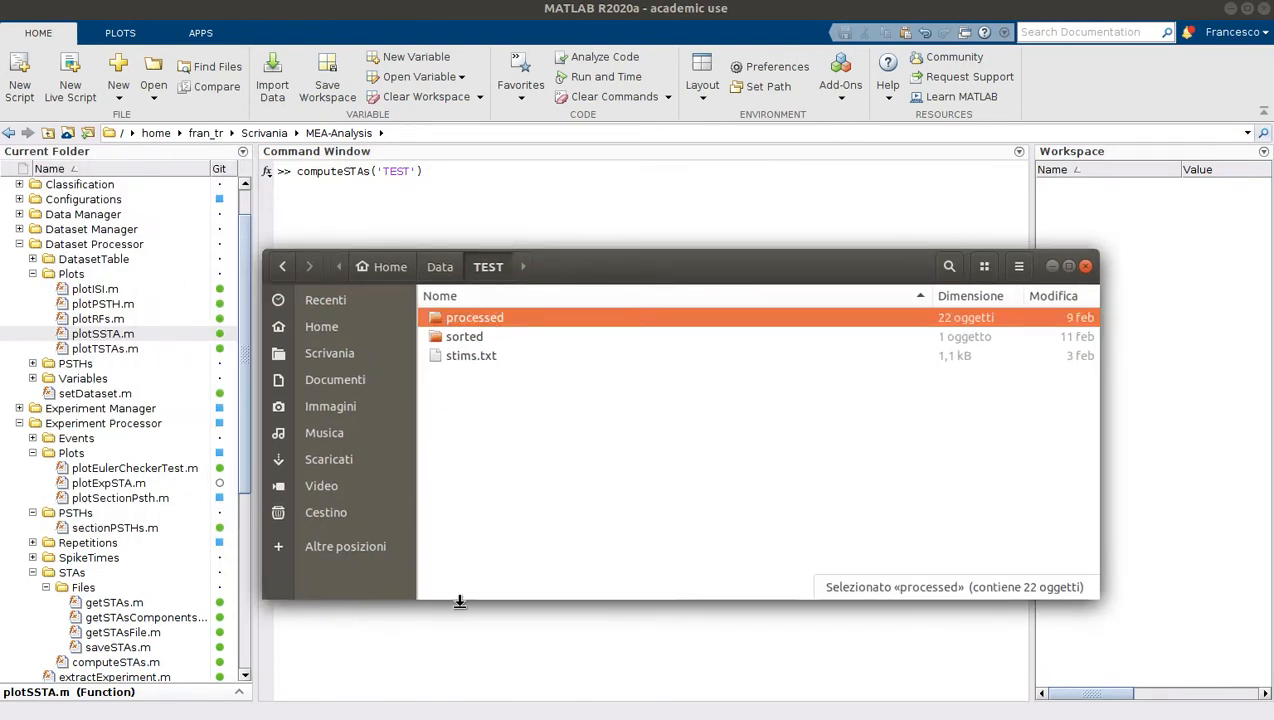
left_click_drag(461, 600, 461, 688)
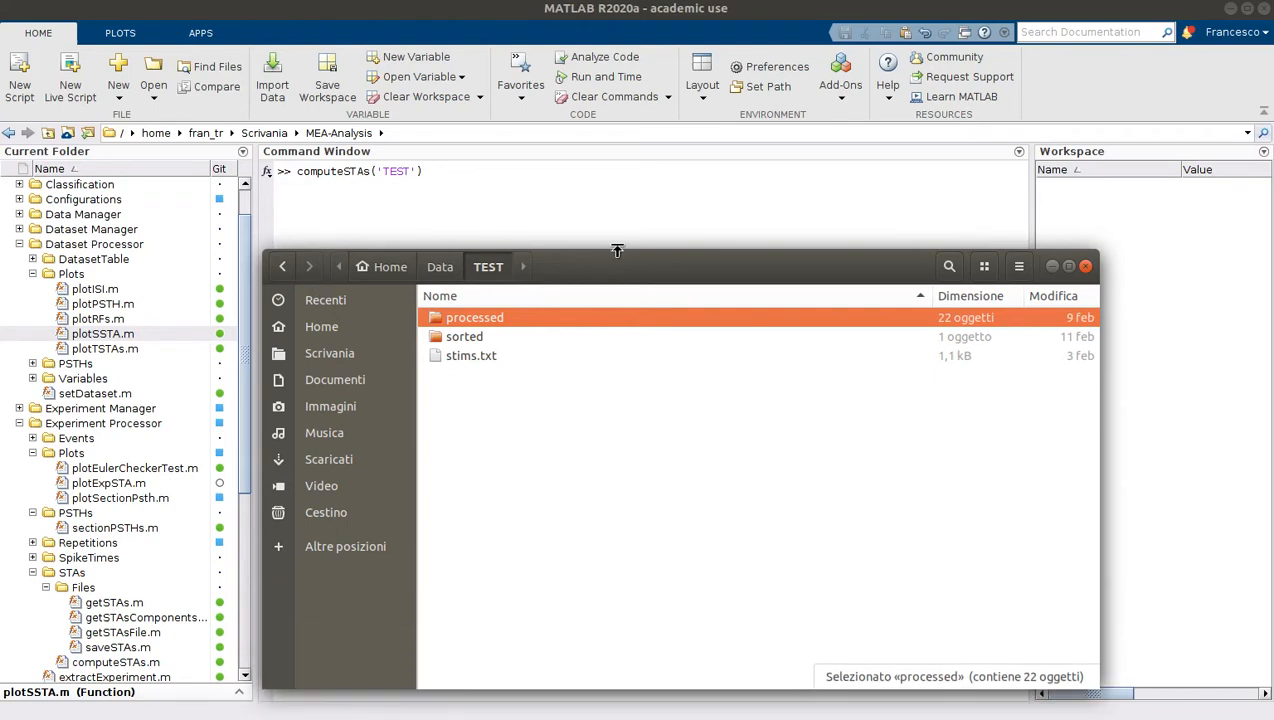
left_click_drag(622, 250, 620, 133)
double_click(449, 201)
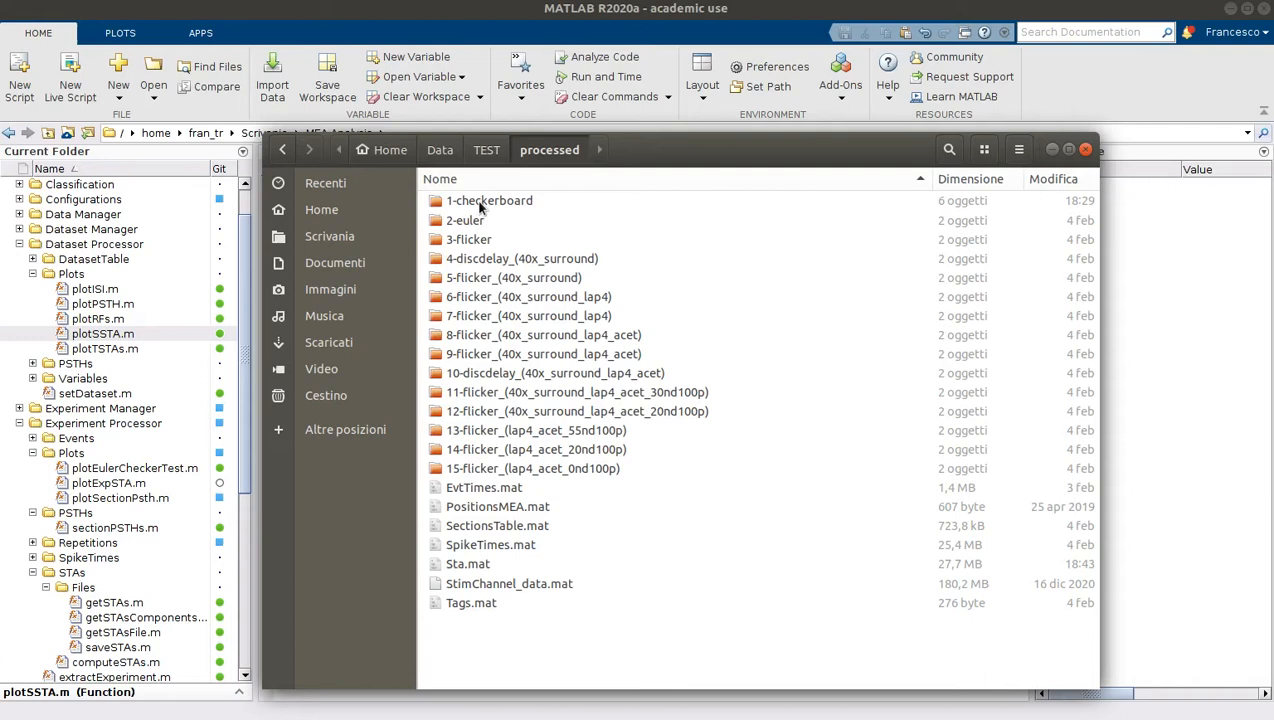
left_click(481, 204)
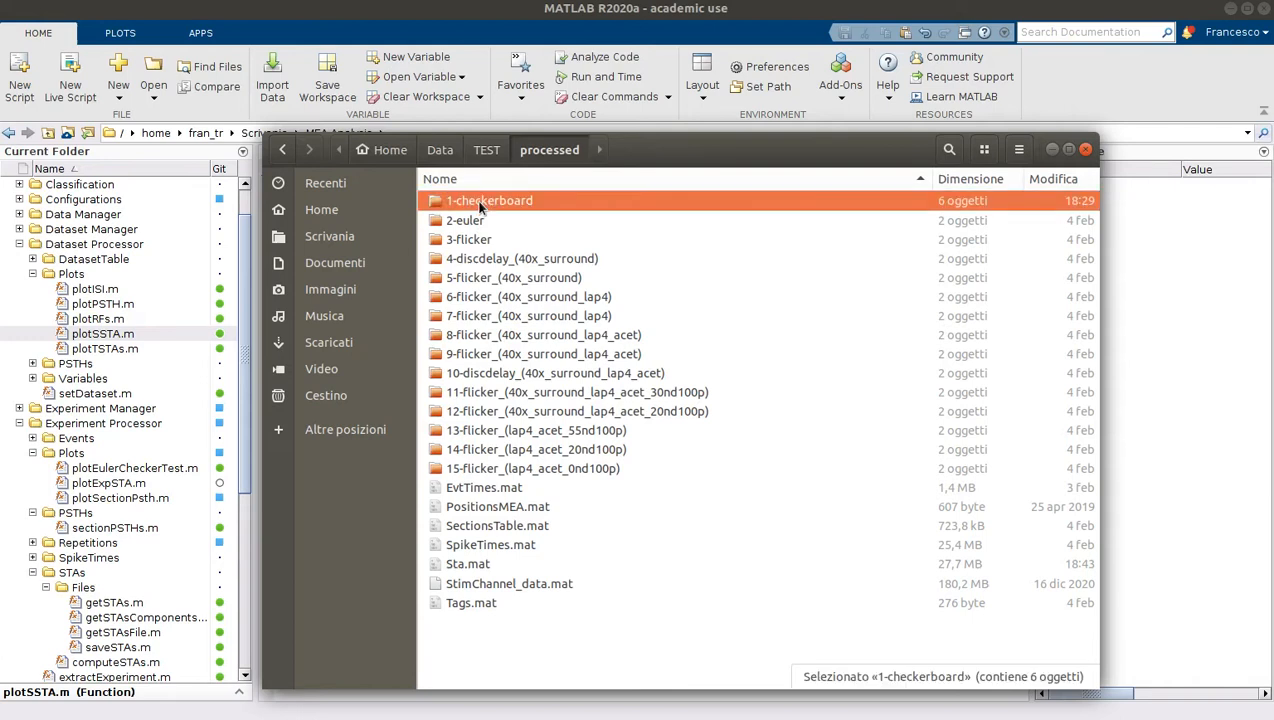
double_click(480, 205)
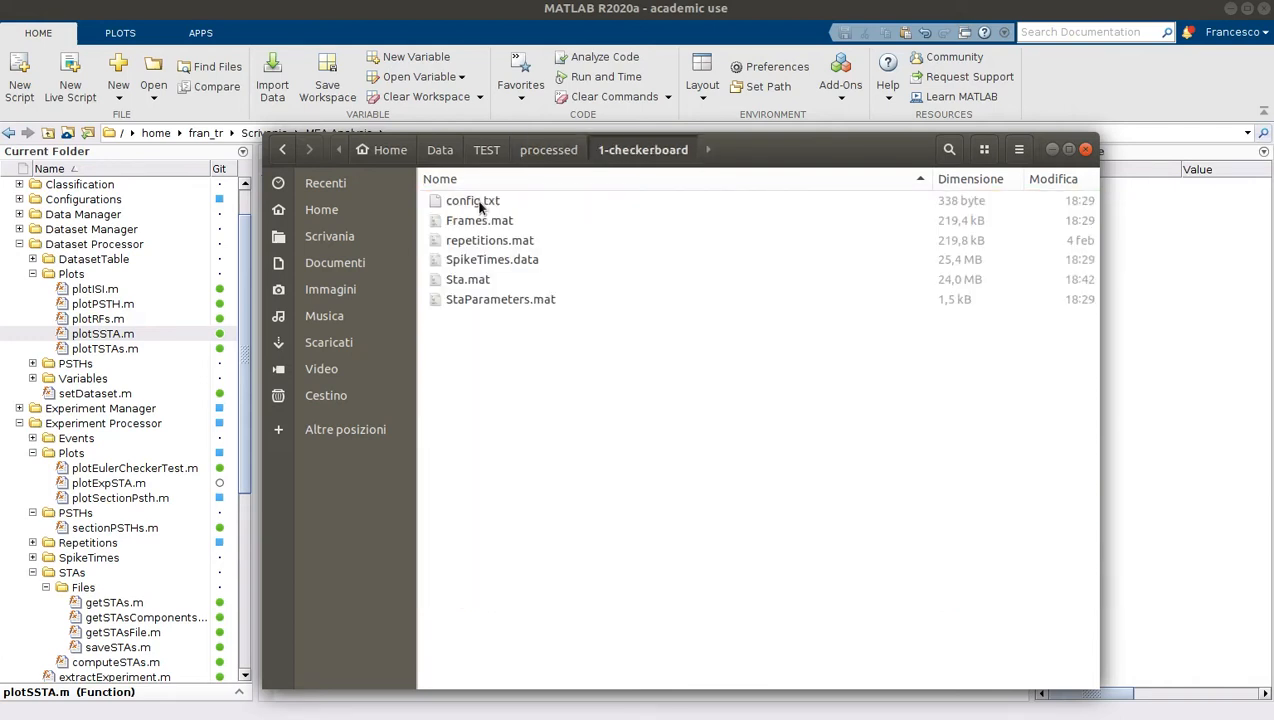
double_click(479, 205)
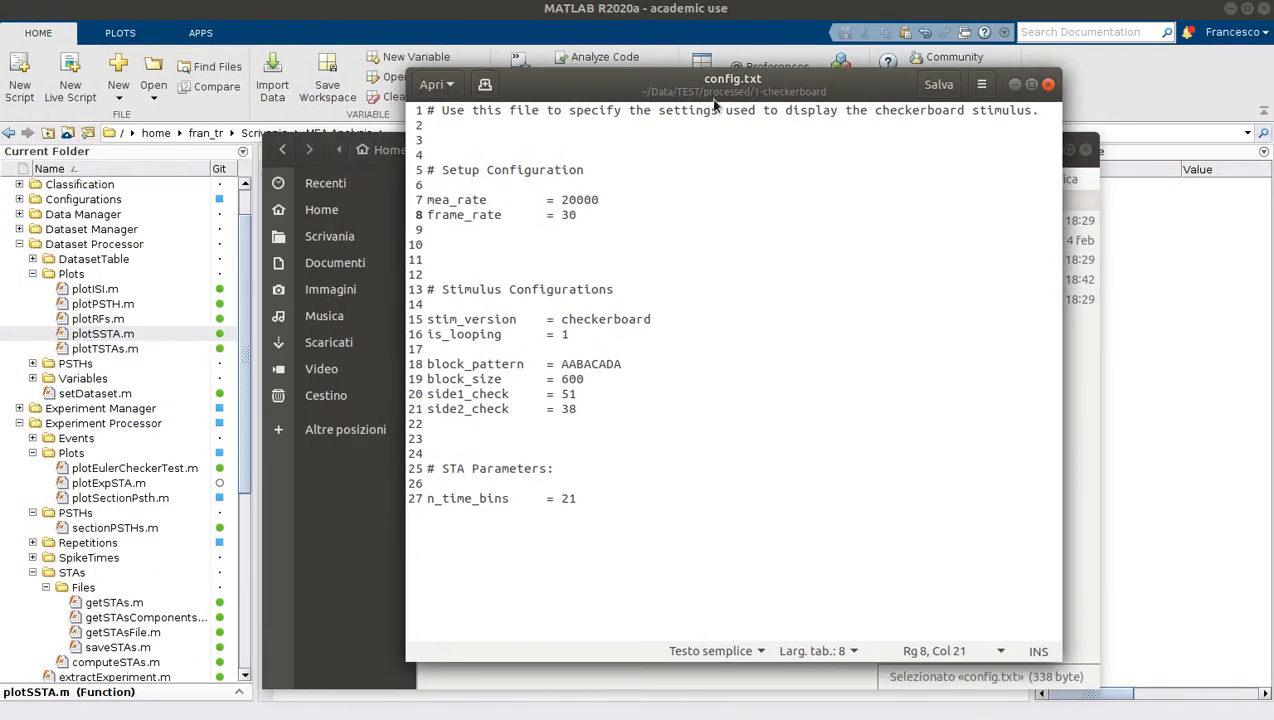
Review the checkerboard settings in config.txt, including frame_rate, side1_check and side2_check, and close the file and its folder window
left_click_drag(456, 122, 619, 511)
left_click(609, 495)
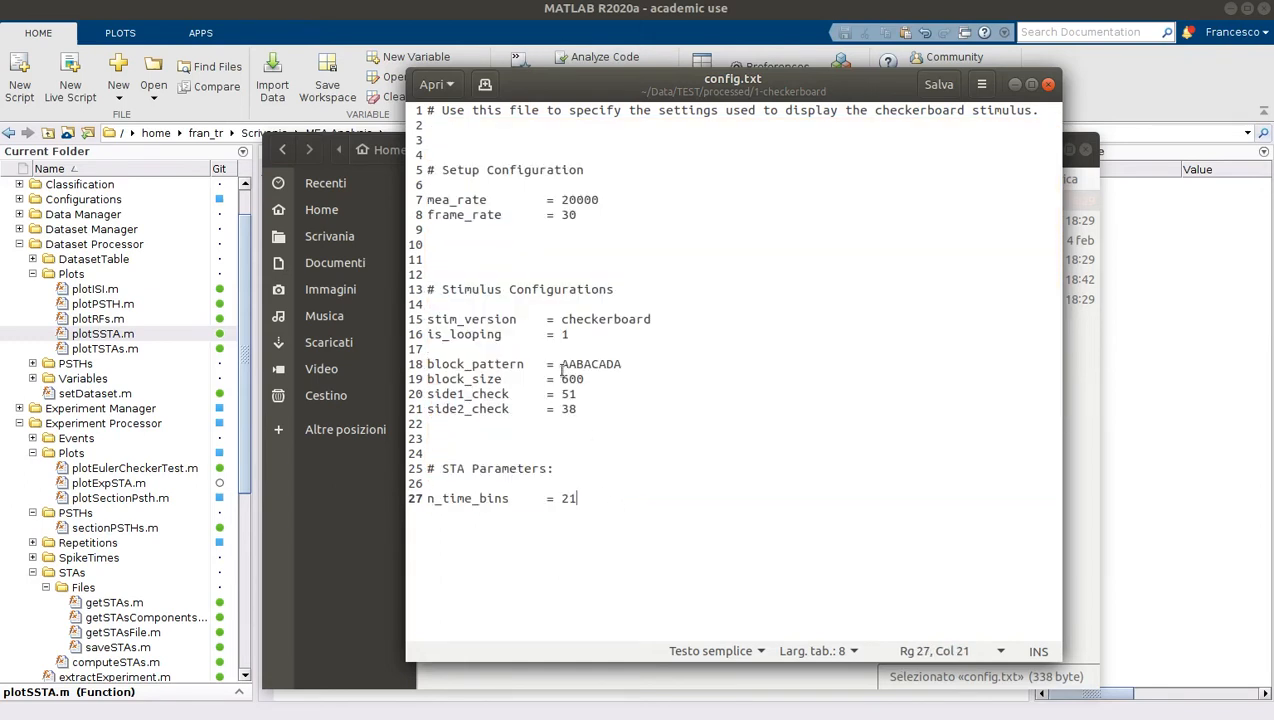
double_click(468, 216)
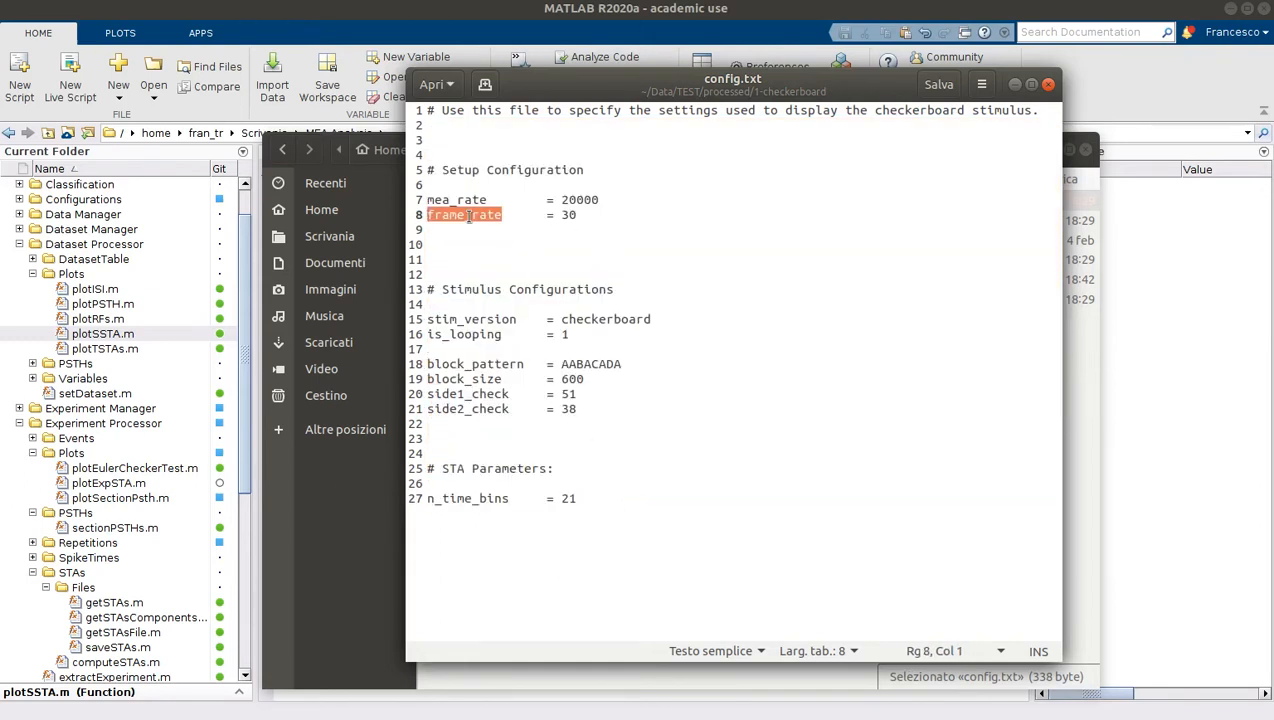
left_click(434, 395)
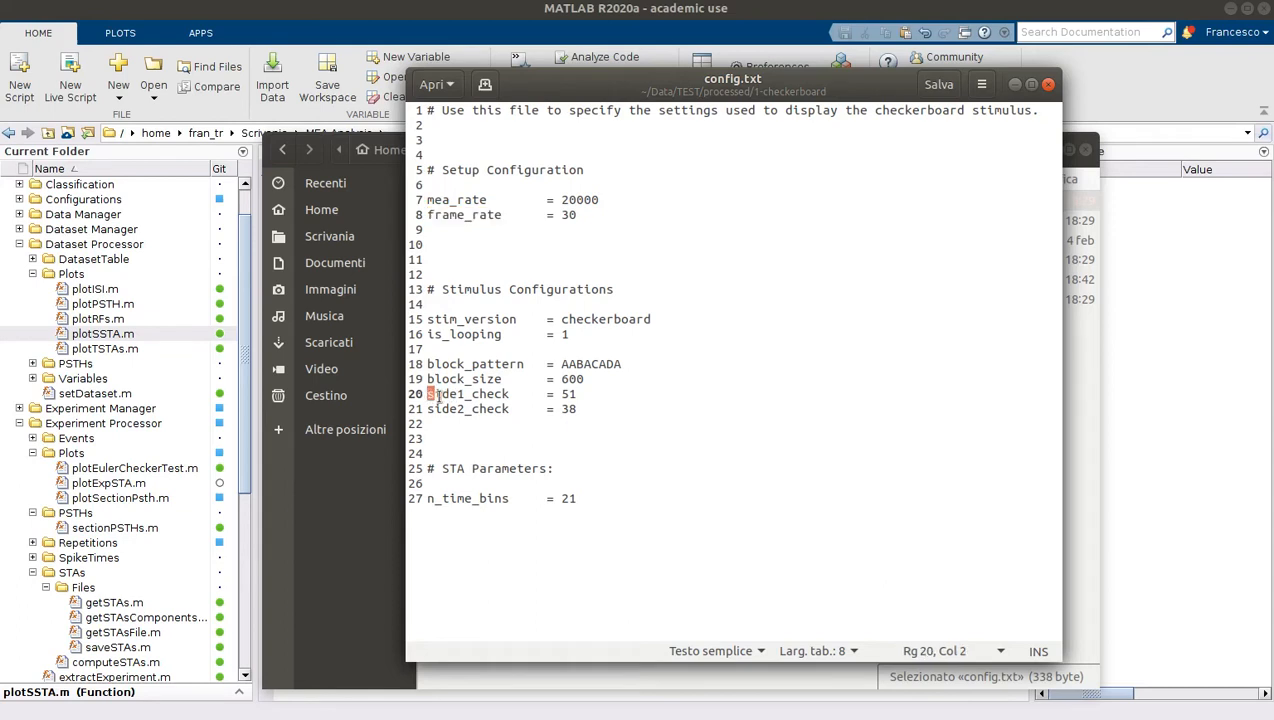
left_click_drag(434, 395, 581, 418)
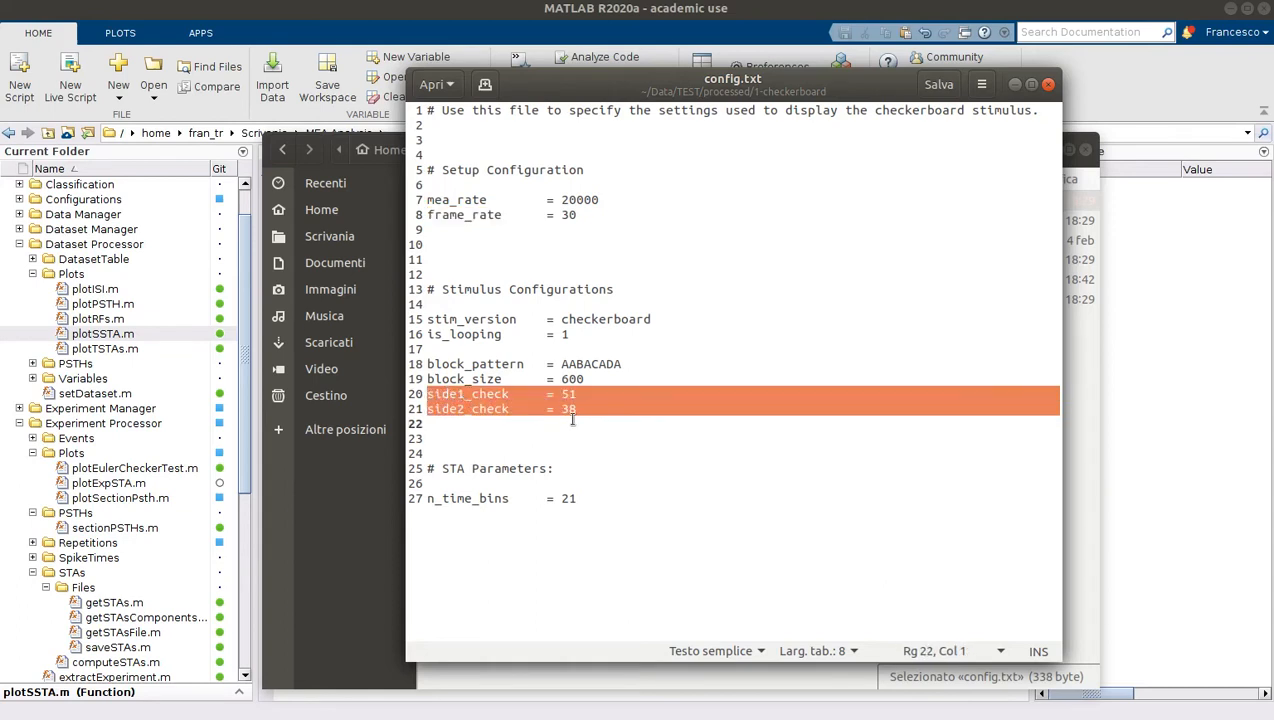
left_click(449, 395)
left_click_drag(449, 395, 540, 440)
left_click(540, 440)
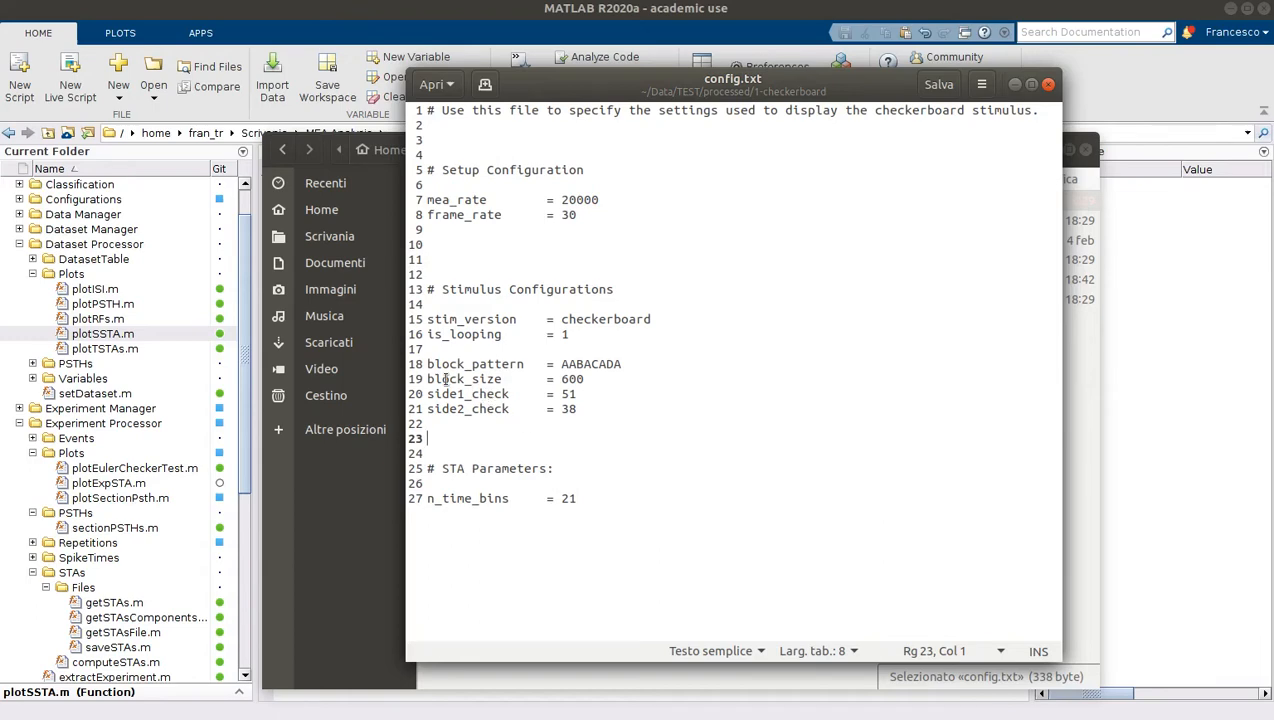
left_click(1047, 88)
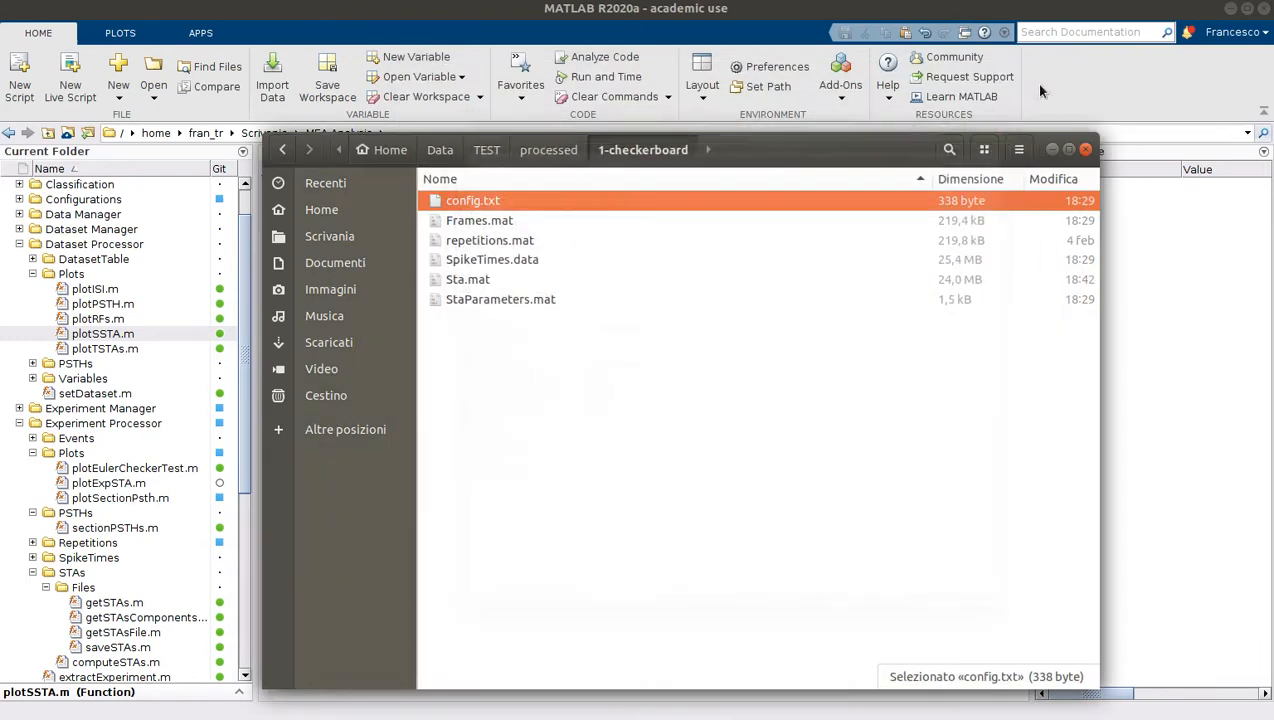
left_click(1086, 150)
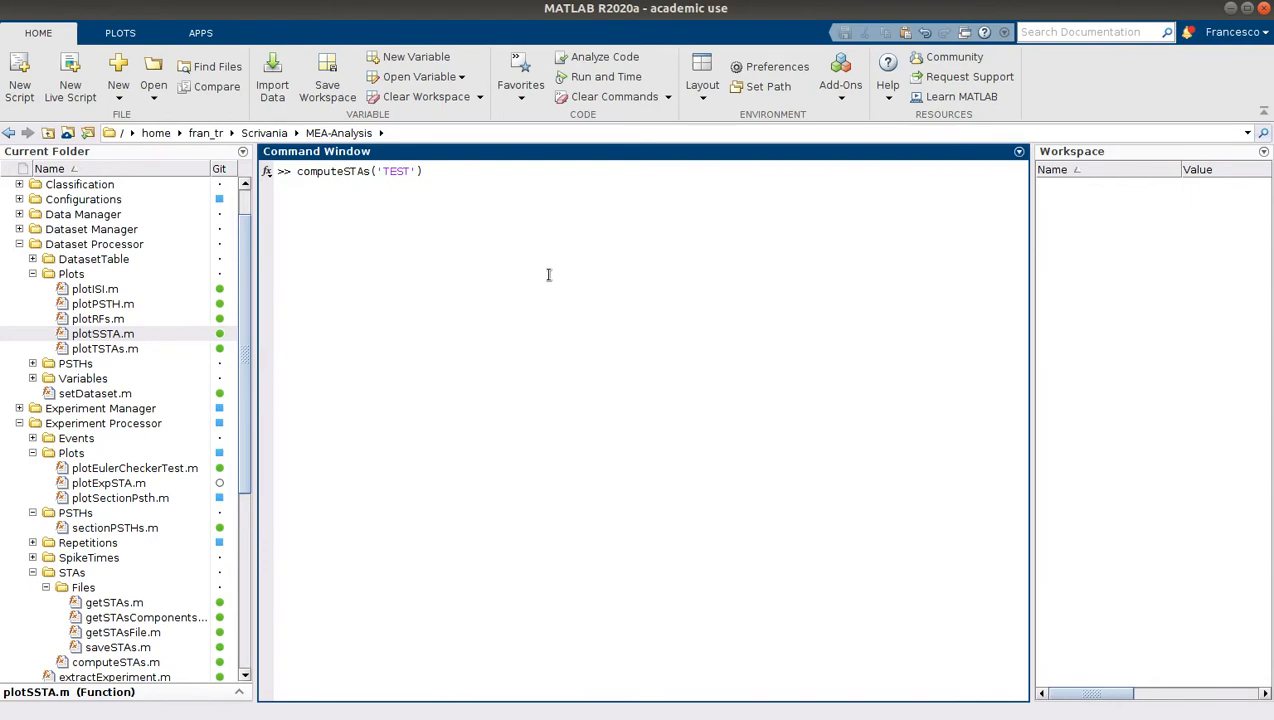
Run computeSTAs('TEST') to compute the STAs and follow its progress output in the Command Window
key("Return")
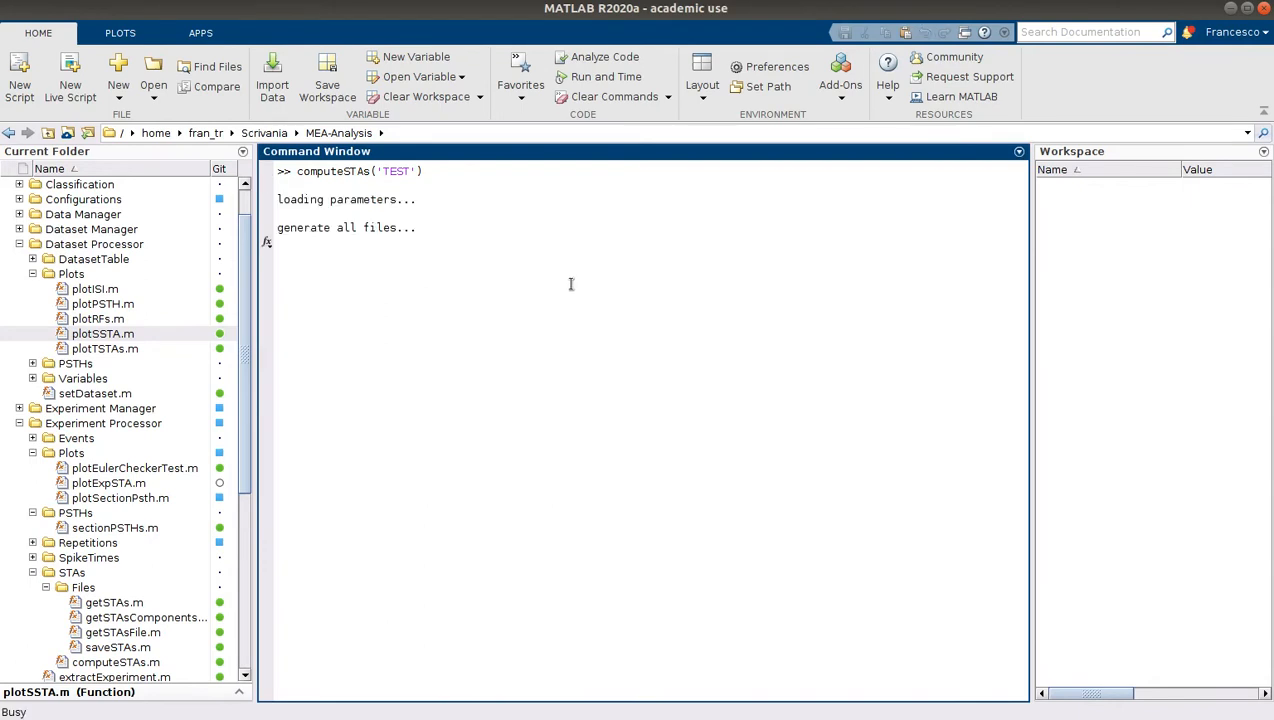
left_click_drag(280, 195, 642, 372)
left_click(717, 377)
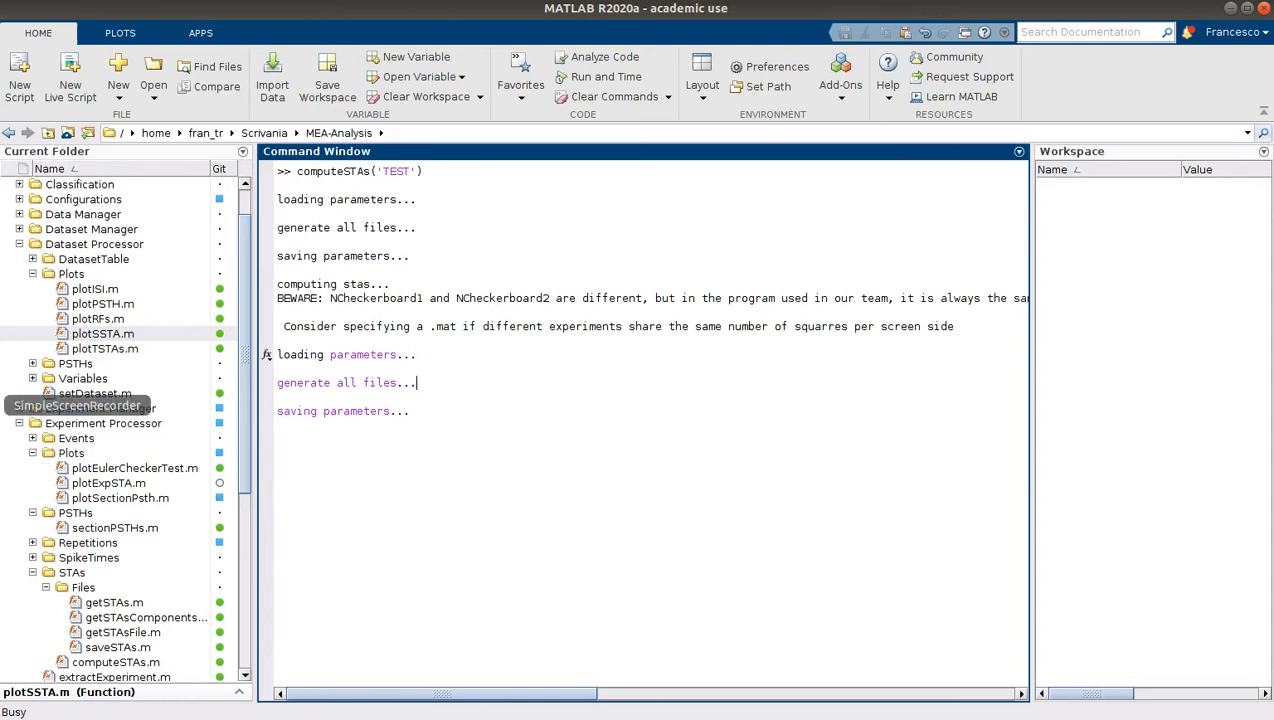
left_click(77, 398)
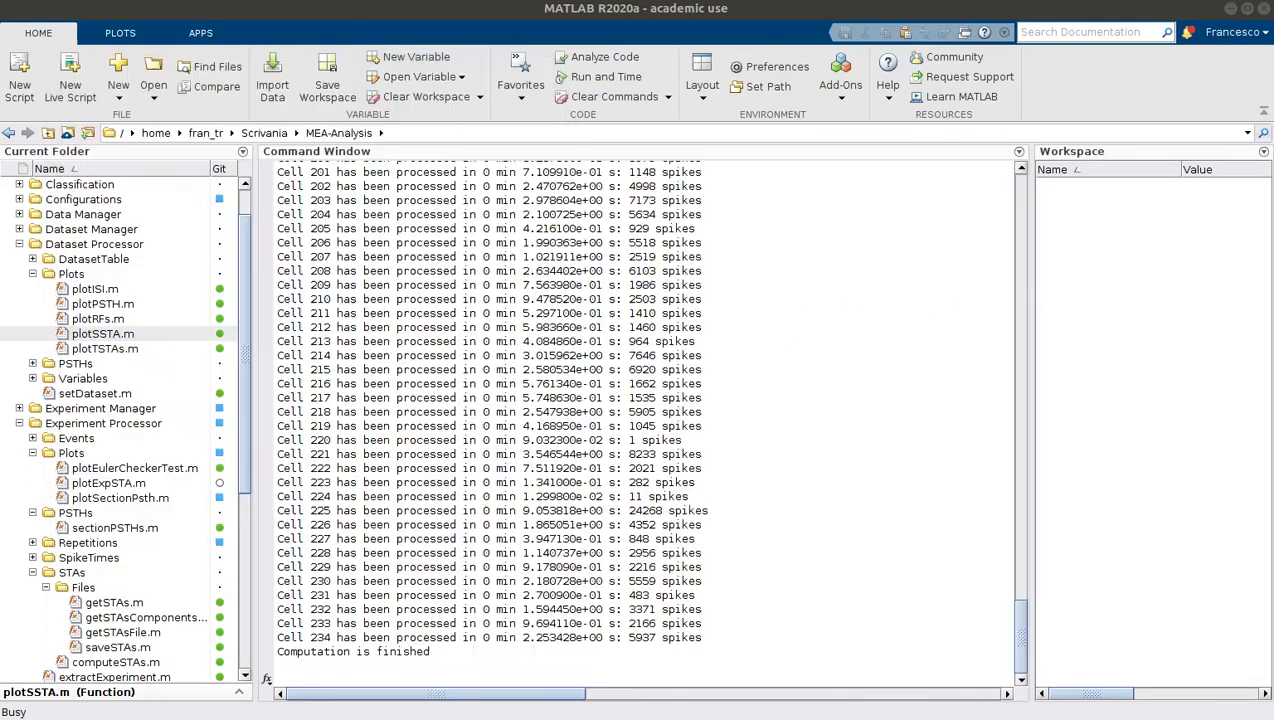
left_click(681, 339)
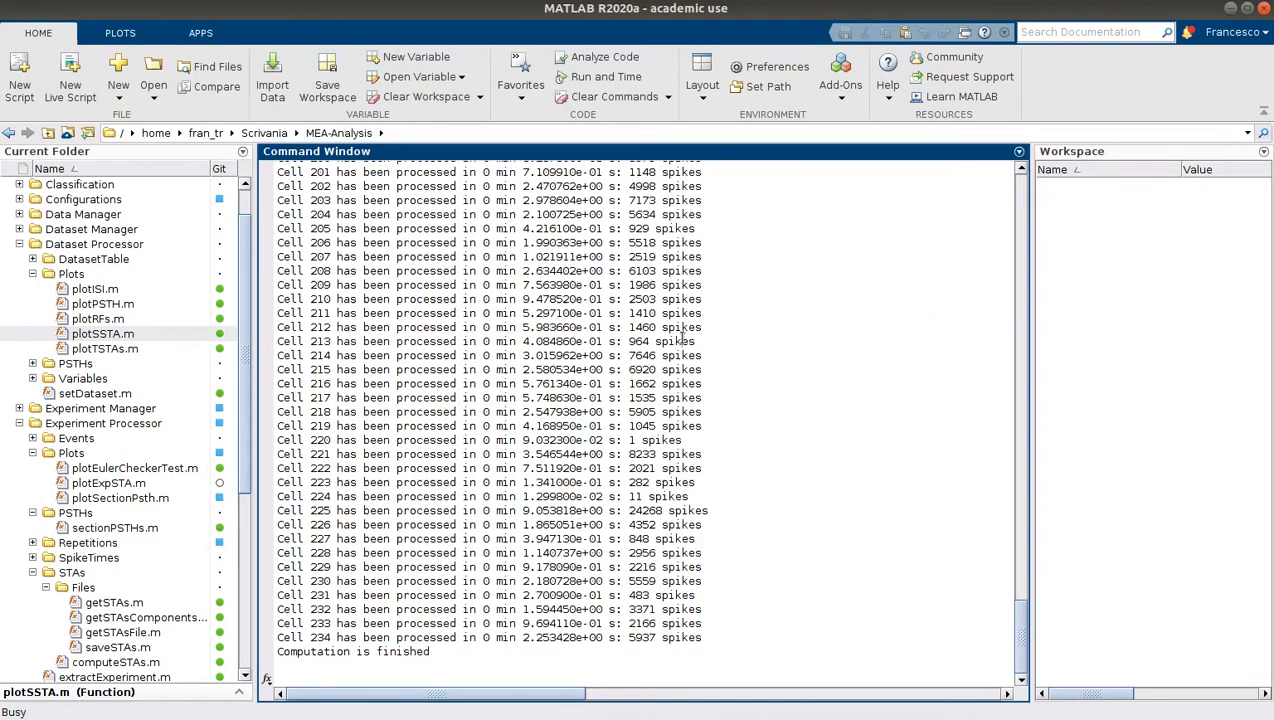
key("XF86AudioLowerVolume")
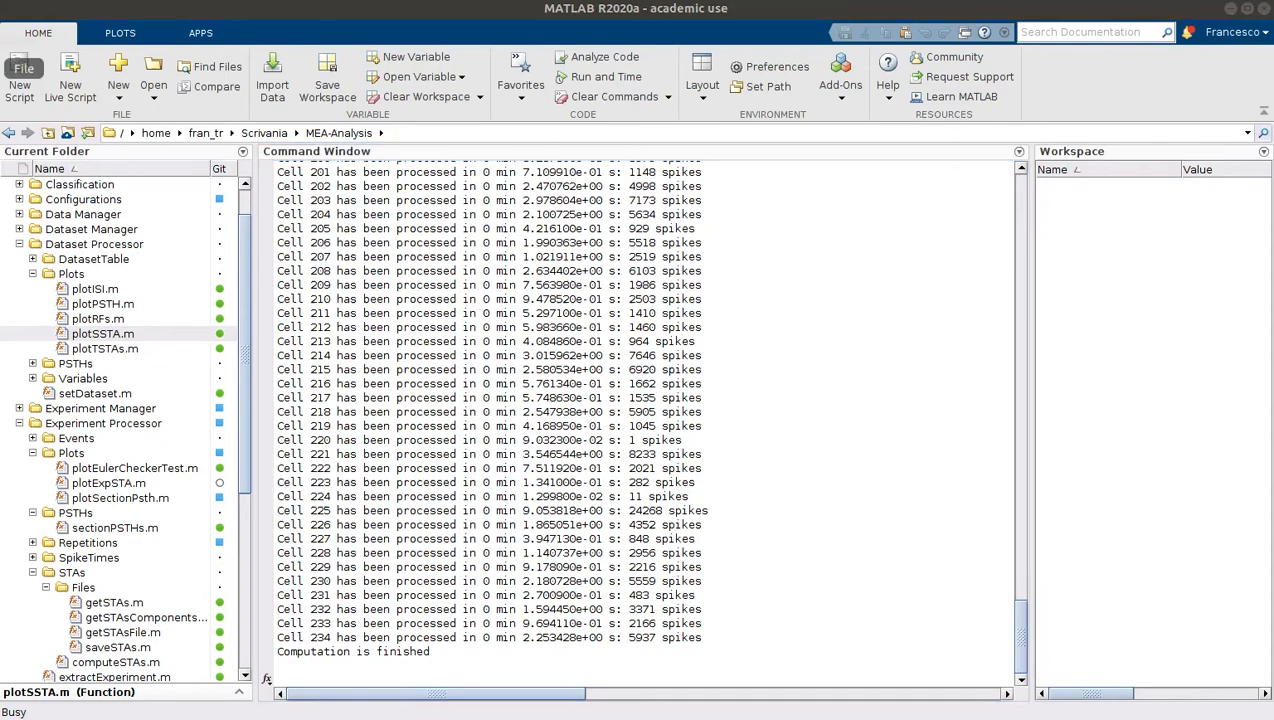
Locate the generated Sta.mat in the Data/TEST/processed folder and minimize the file manager
left_click(320, 85)
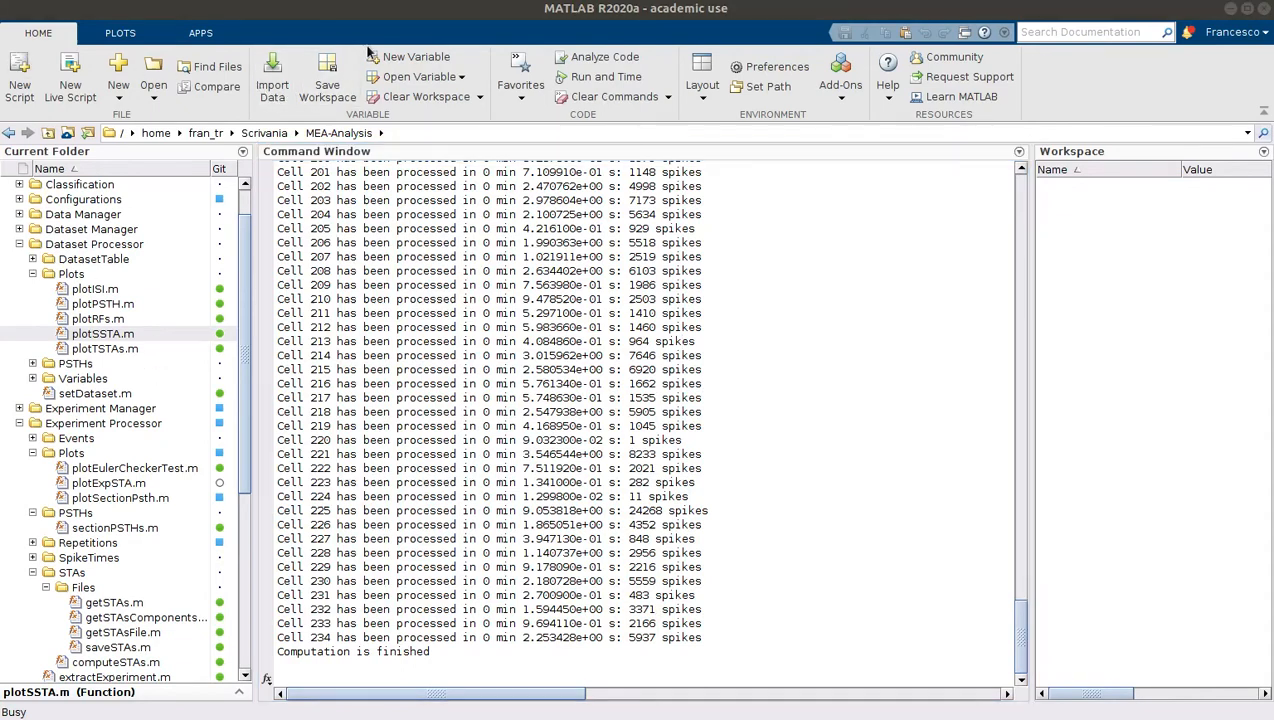
double_click(449, 219)
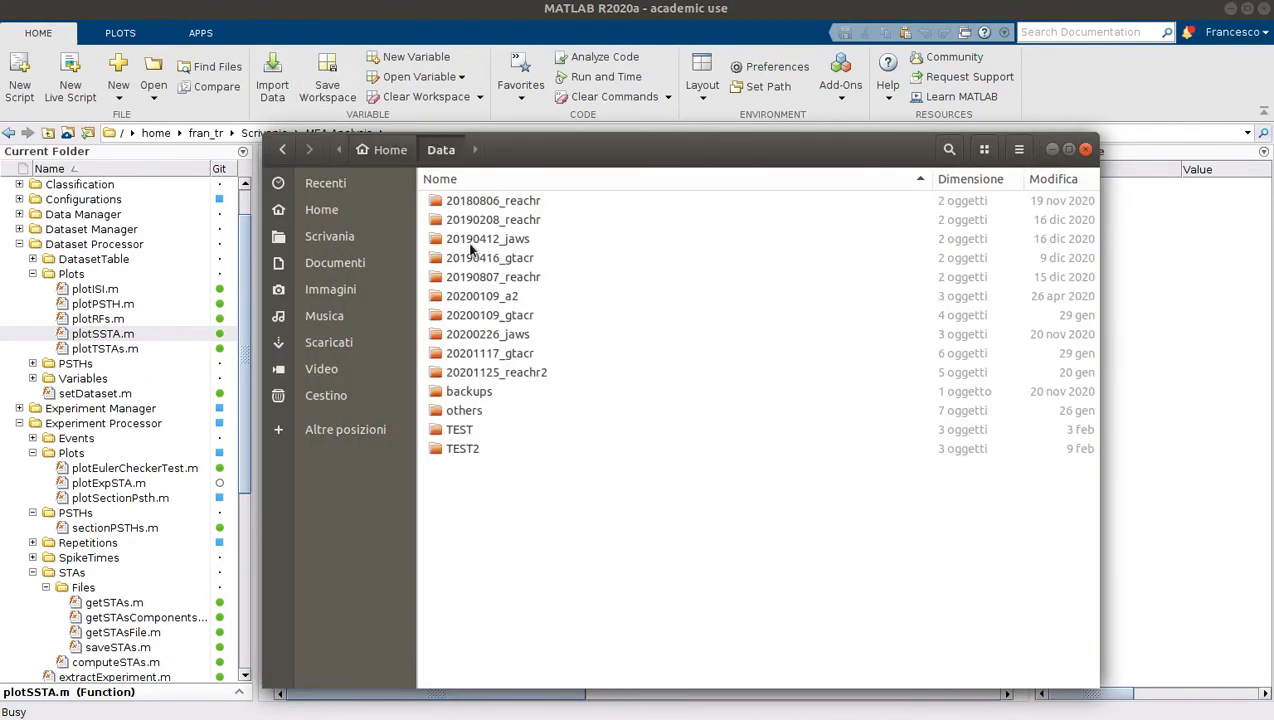
double_click(465, 428)
left_click(448, 207)
double_click(448, 205)
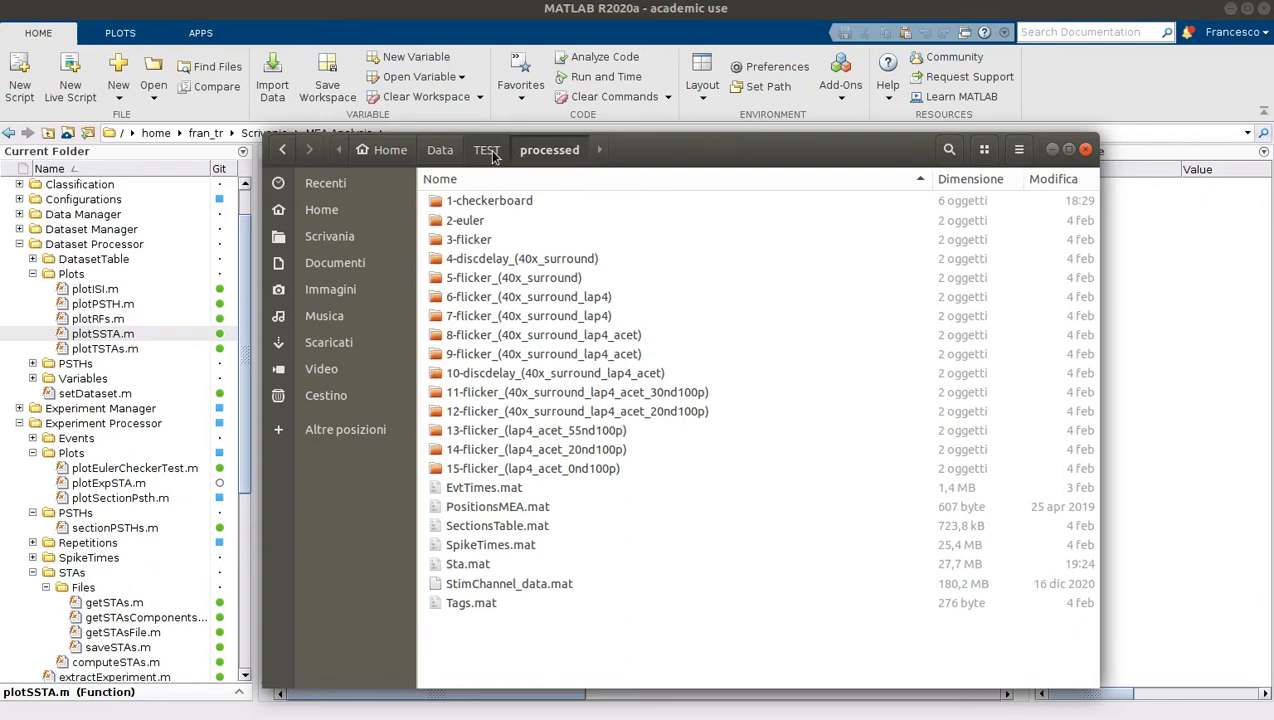
left_click(469, 565)
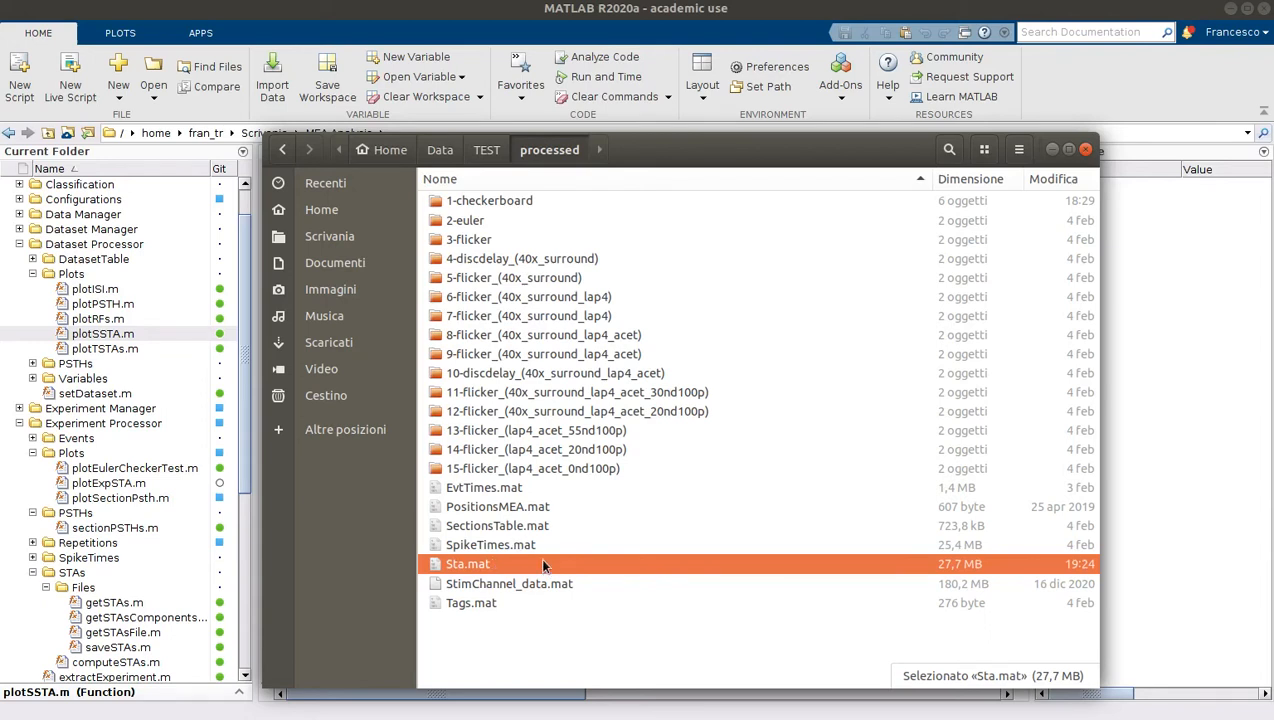
left_click(1052, 150)
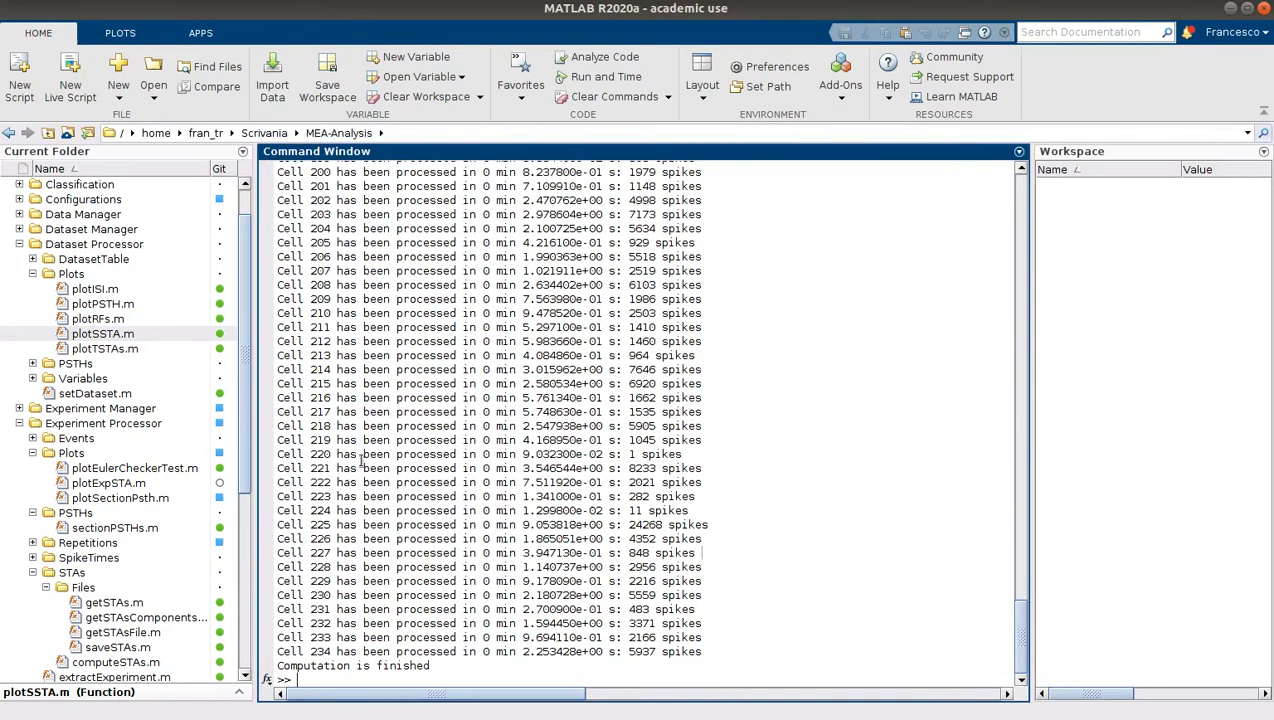
Recall the plotExpSTA call for TEST, cut it from the prompt without its cell number, and clear the Command Window with clc
type("plotEx")
key("Up")
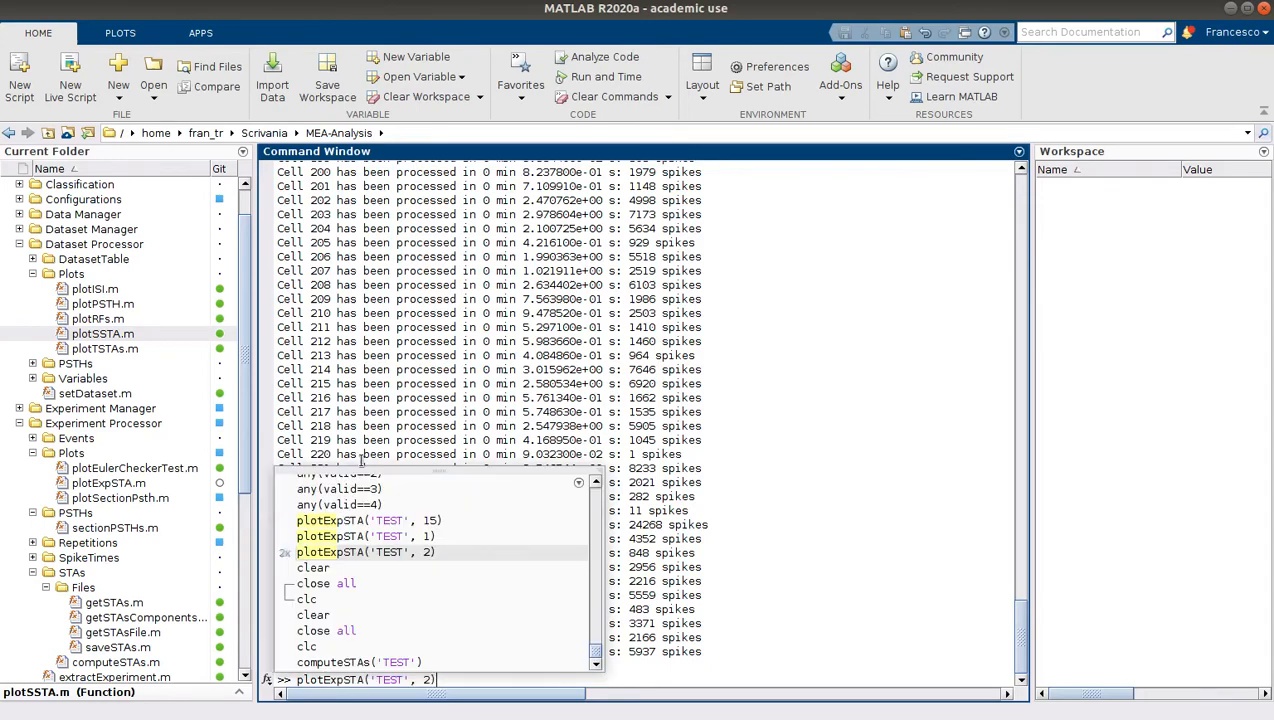
key("Left")
key("BackSpace")
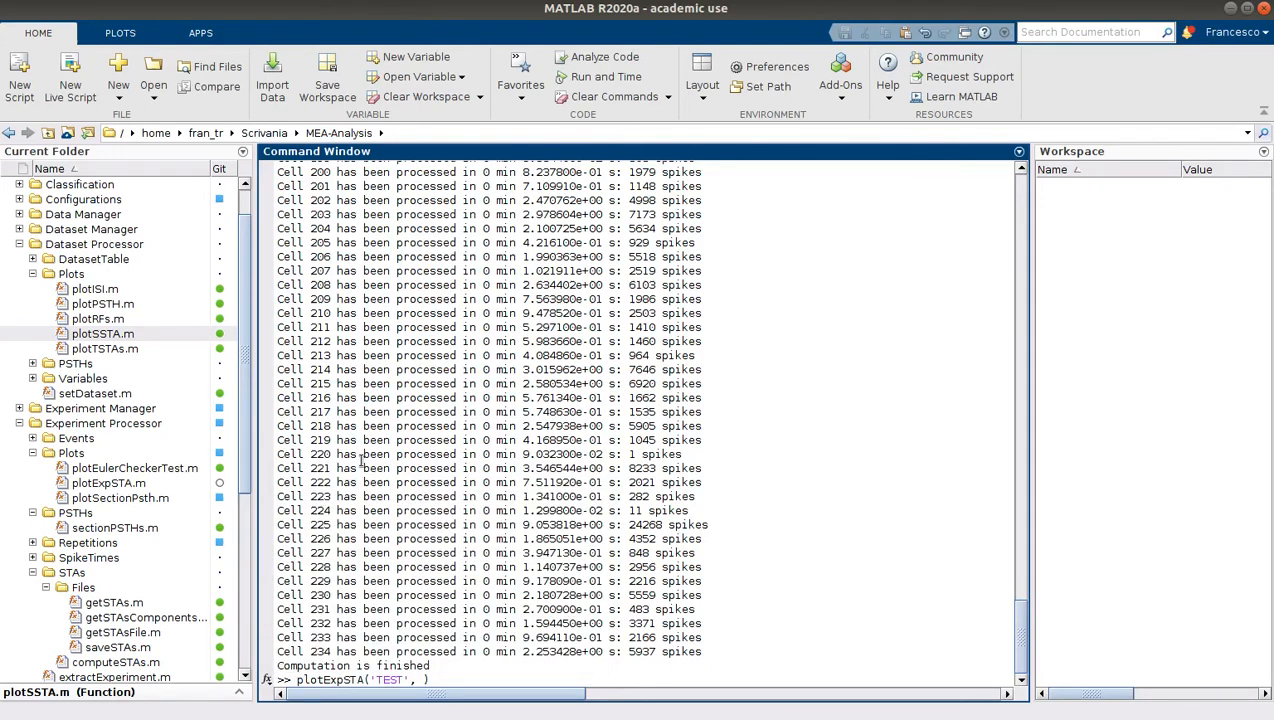
double_click(319, 680)
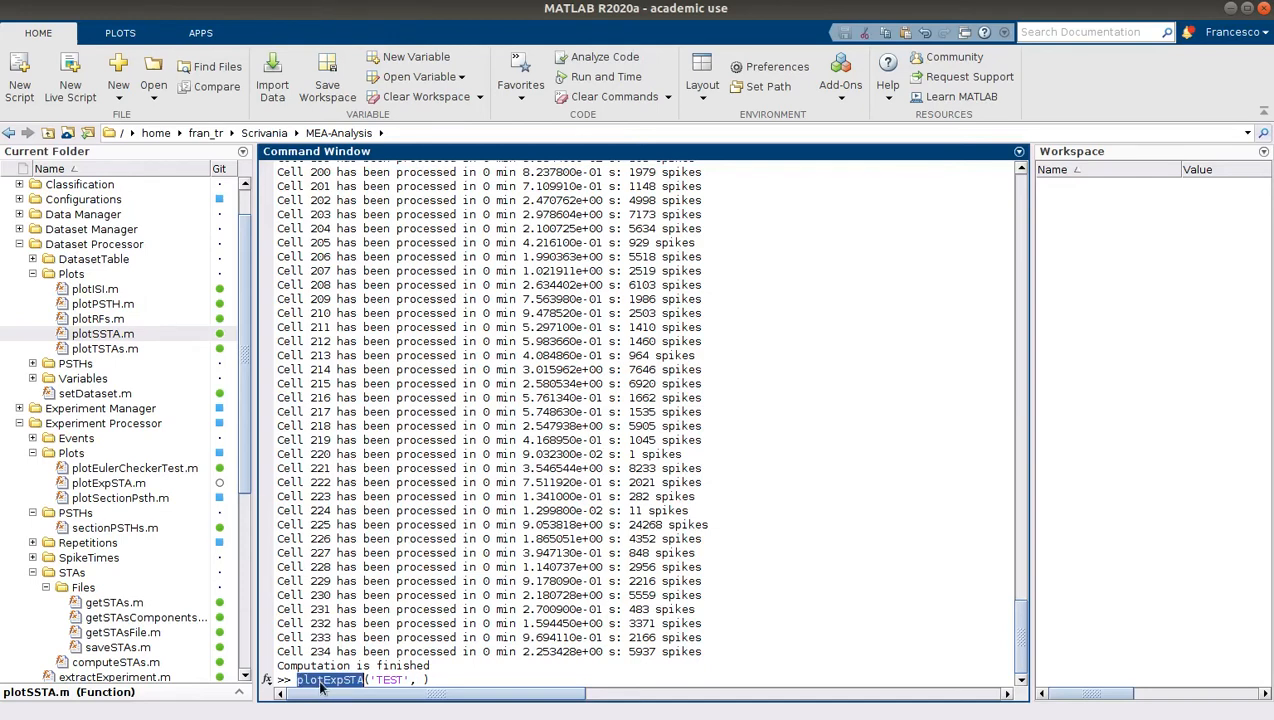
left_click(412, 680)
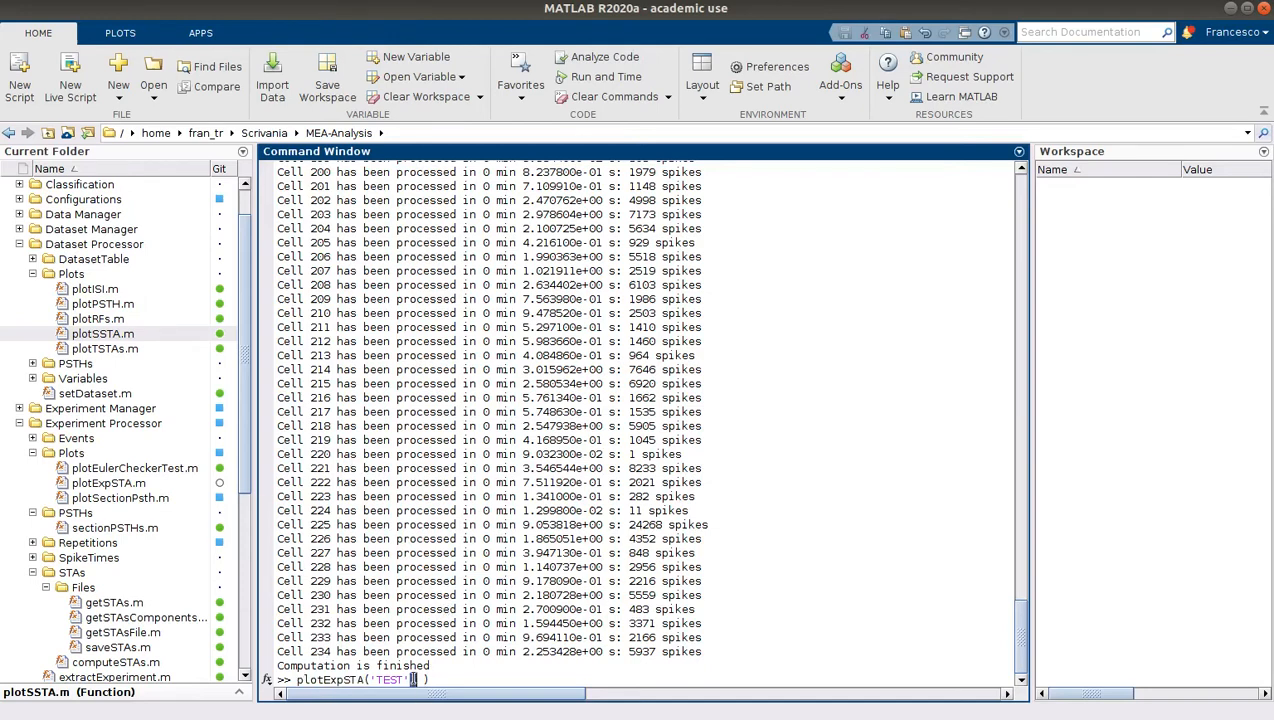
triple_click(412, 680)
key("ctrl+c")
key("BackSpace")
type("clc")
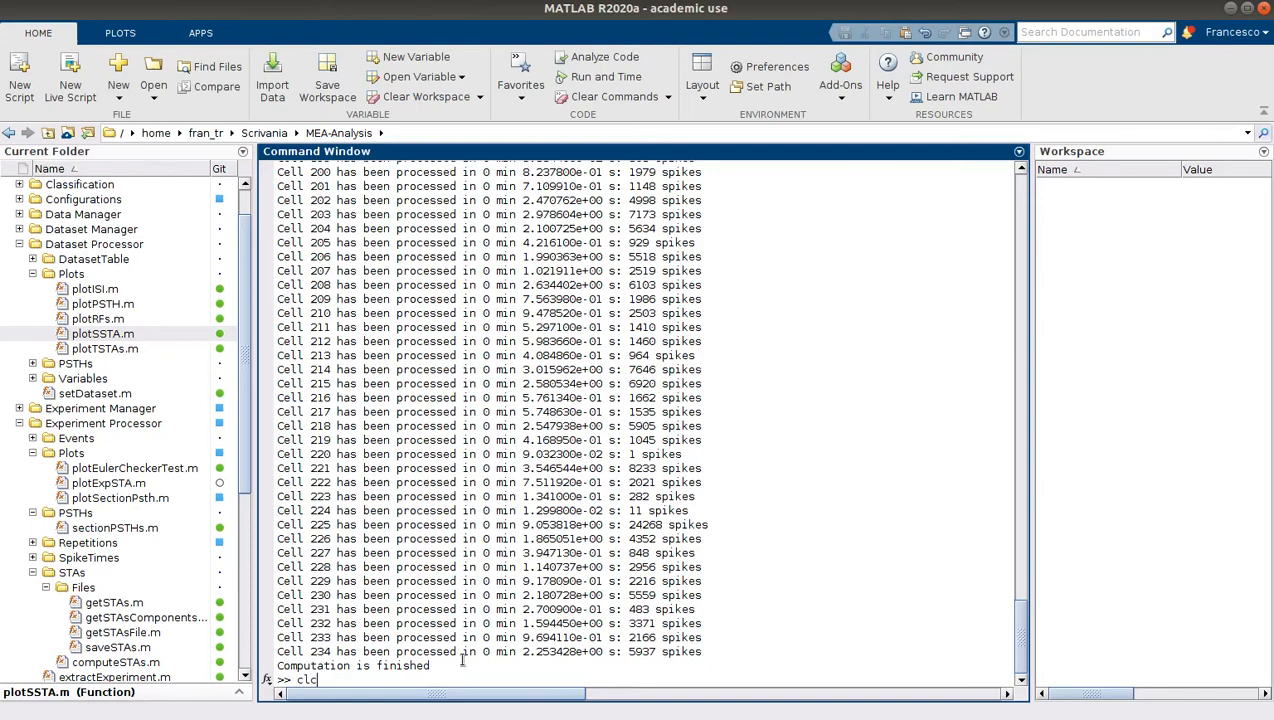
key("Return")
Paste the plotExpSTA call back and run it as plotExpSTA('TEST', 1) to plot the STA of cell 1
key("ctrl+v")
key("Left")
key("Left")
key("Left")
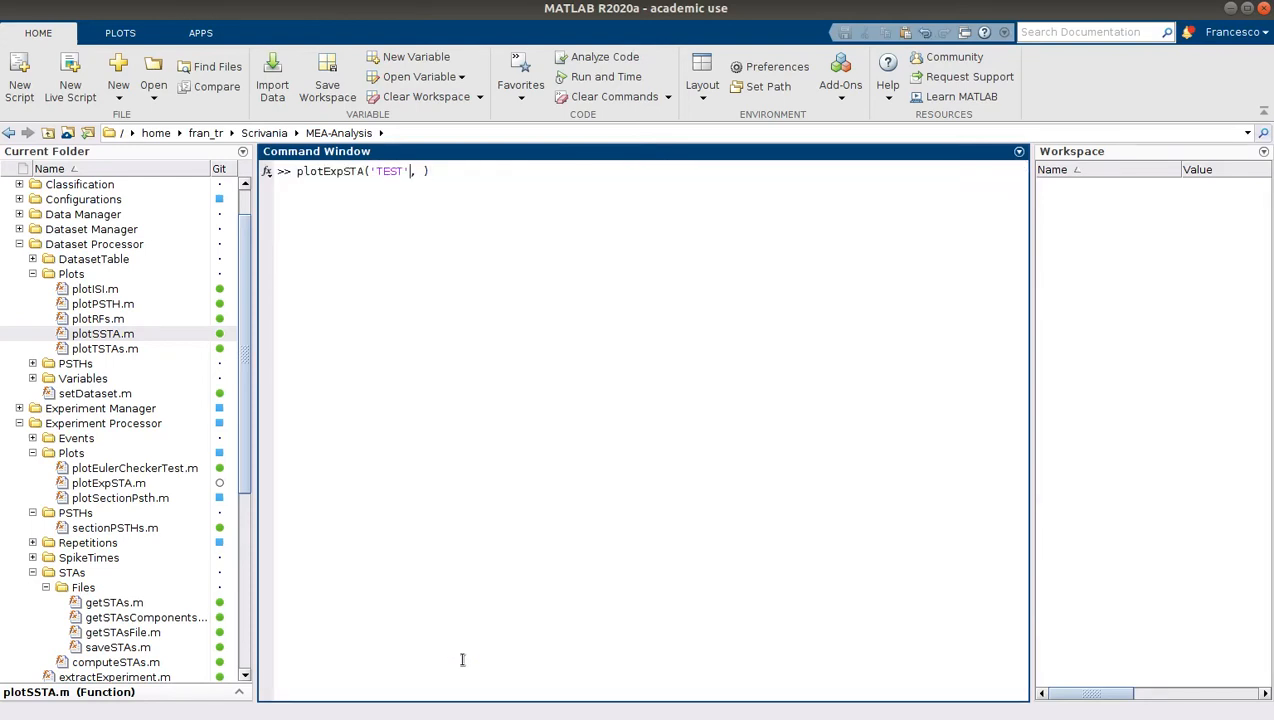
key("shift+Left")
key("shift+Left")
key("shift+Left")
key("shift+Left")
key("shift+Left")
key("shift+Left")
key("Right")
type("1")
key("Right")
key("Return")
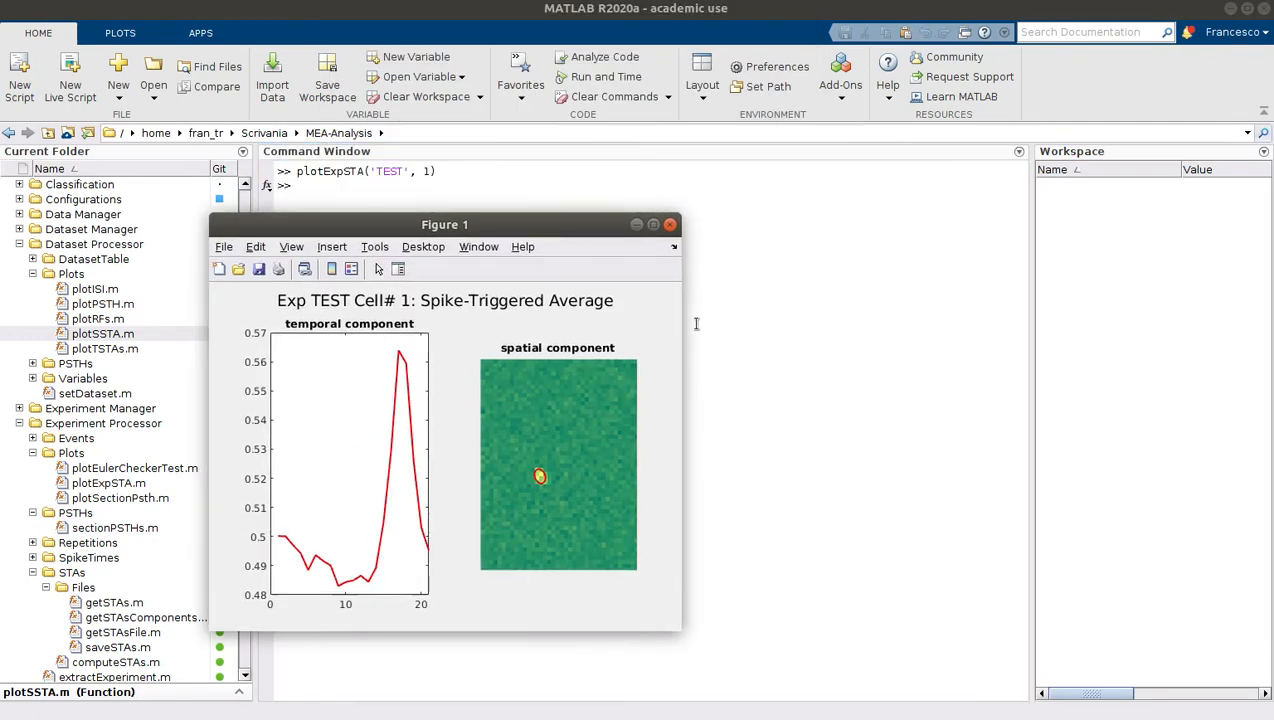
Enlarge the figure to examine the temporal and spatial components of cell 1's spike-triggered average, and close it
left_click_drag(682, 322, 1067, 354)
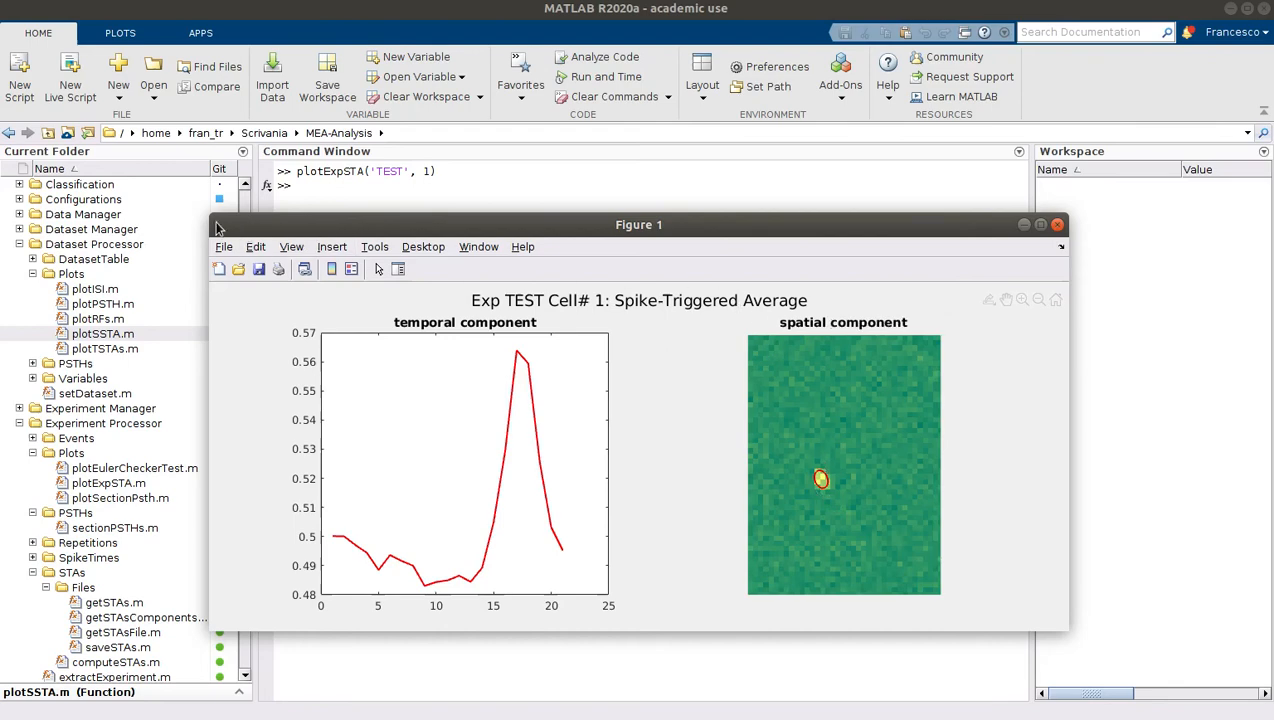
left_click_drag(209, 215, 331, 100)
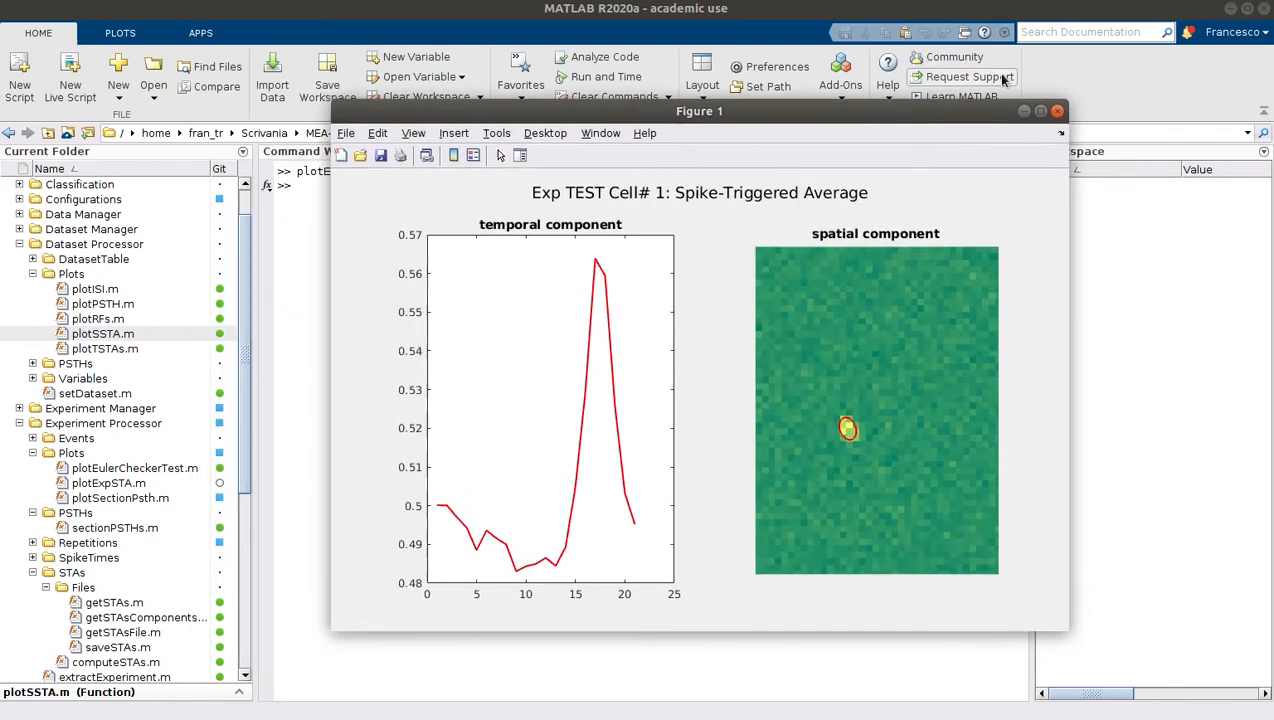
left_click(1059, 112)
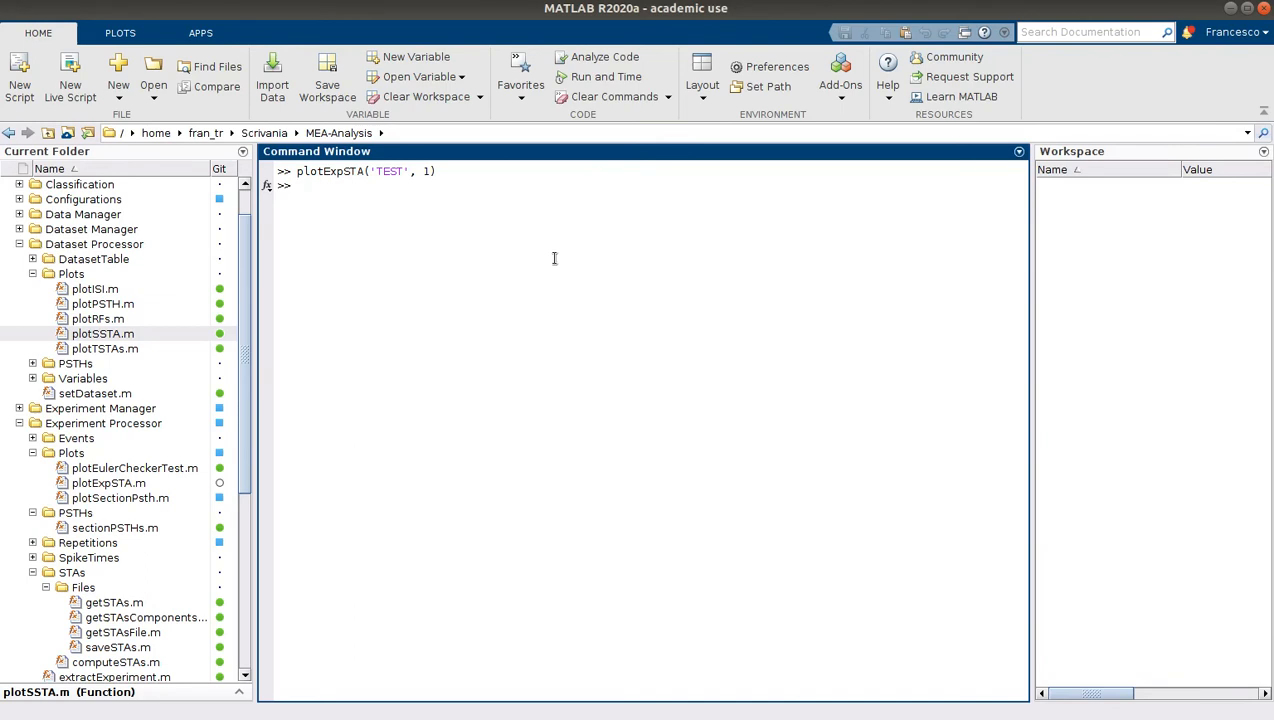
Run plotExpSTA('TEST', 2) to try plotting the STA of cell 2, reusing the previous command
key("Up")
key("Left")
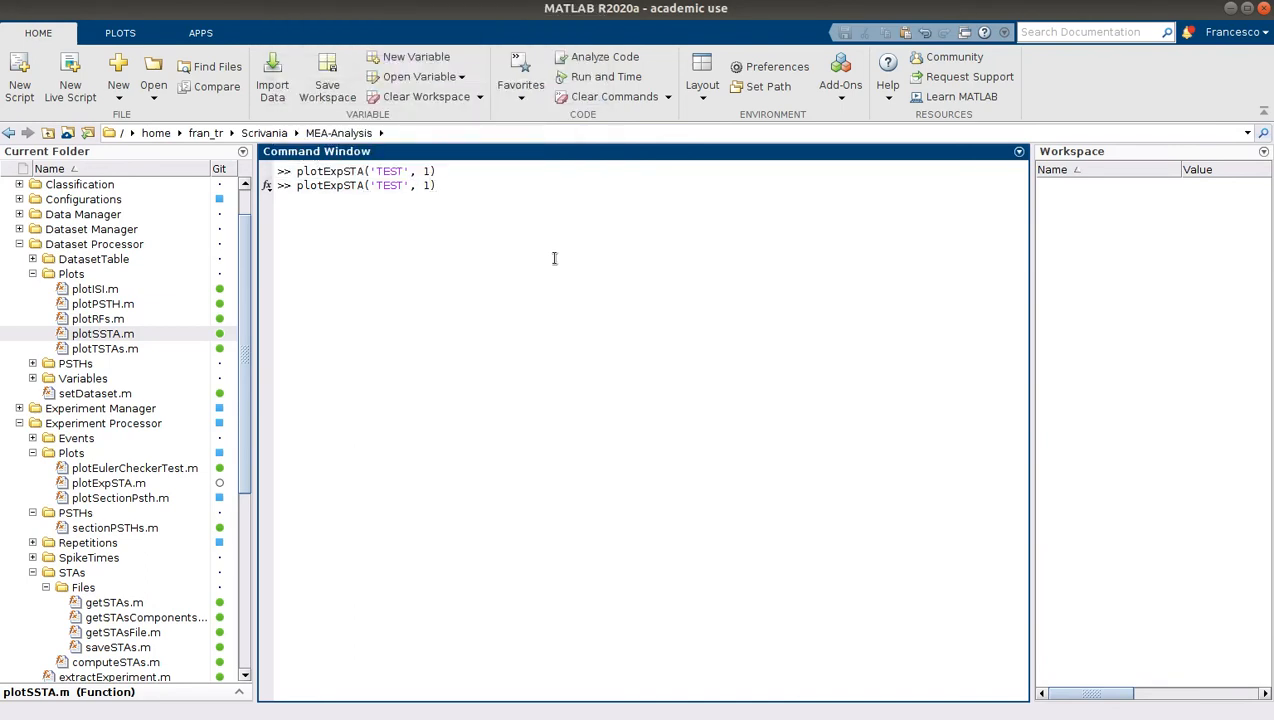
key("BackSpace")
type("2")
key("Return")
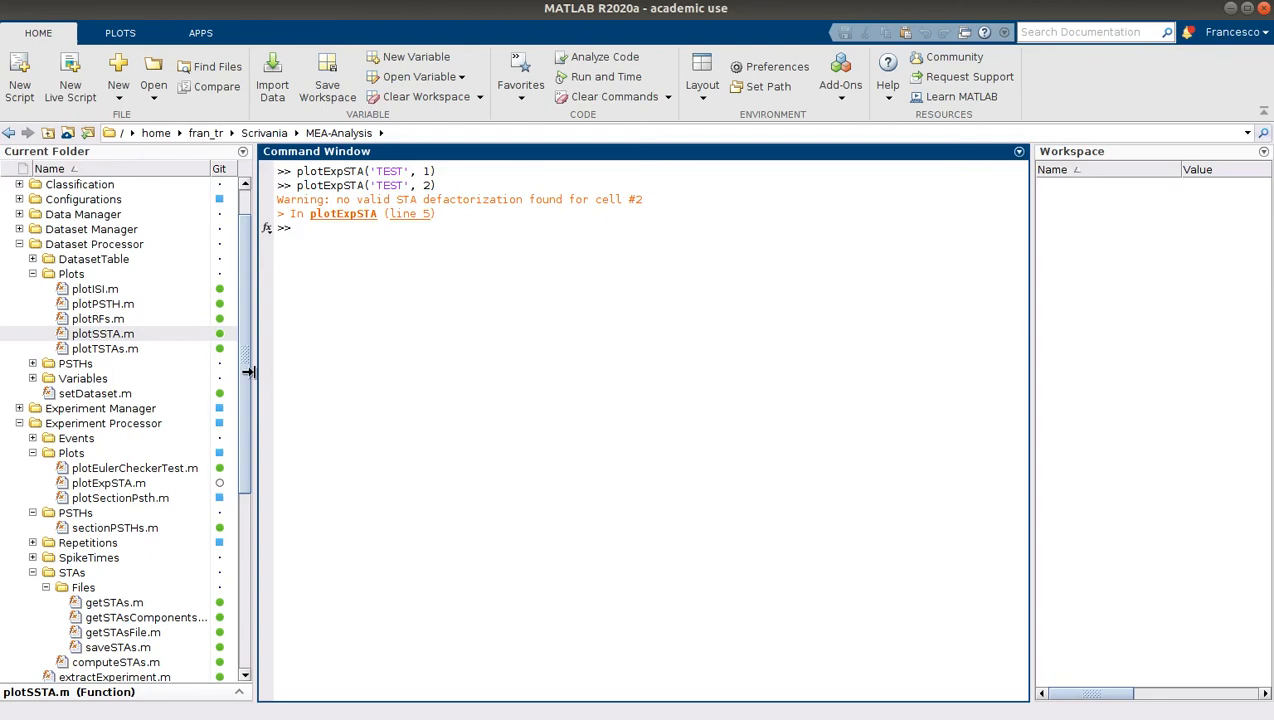
left_click_drag(254, 369, 263, 369)
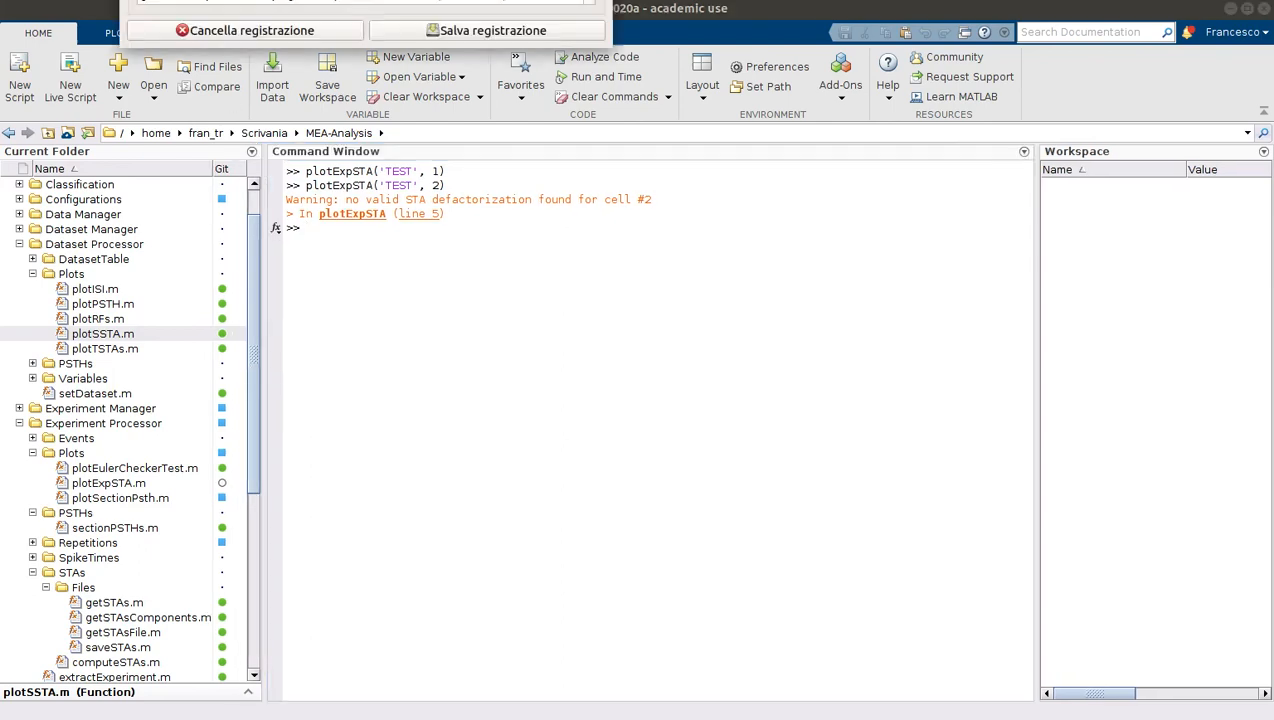